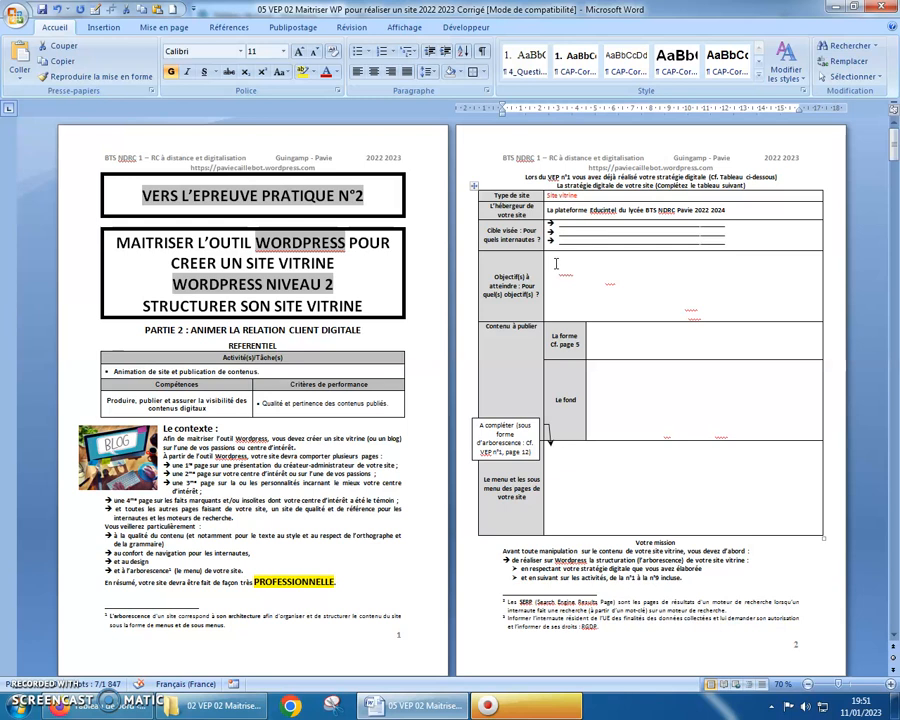
Step: Review the digital strategy table and the activity 1 instructions on connecting to the site and deleting the default administrator
left_click_drag(572, 268, 553, 503)
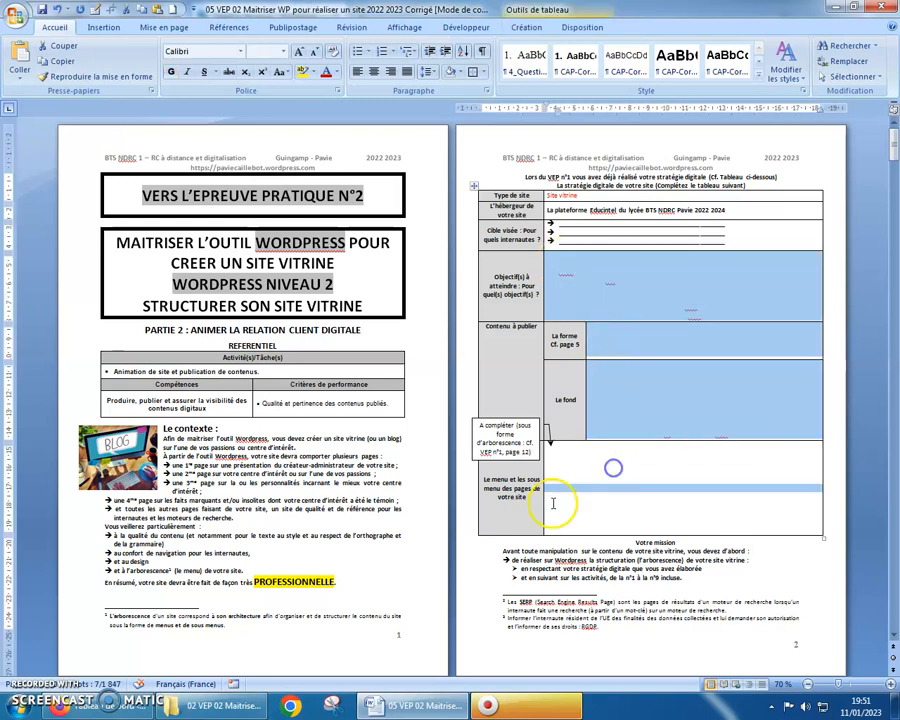
left_click(597, 494)
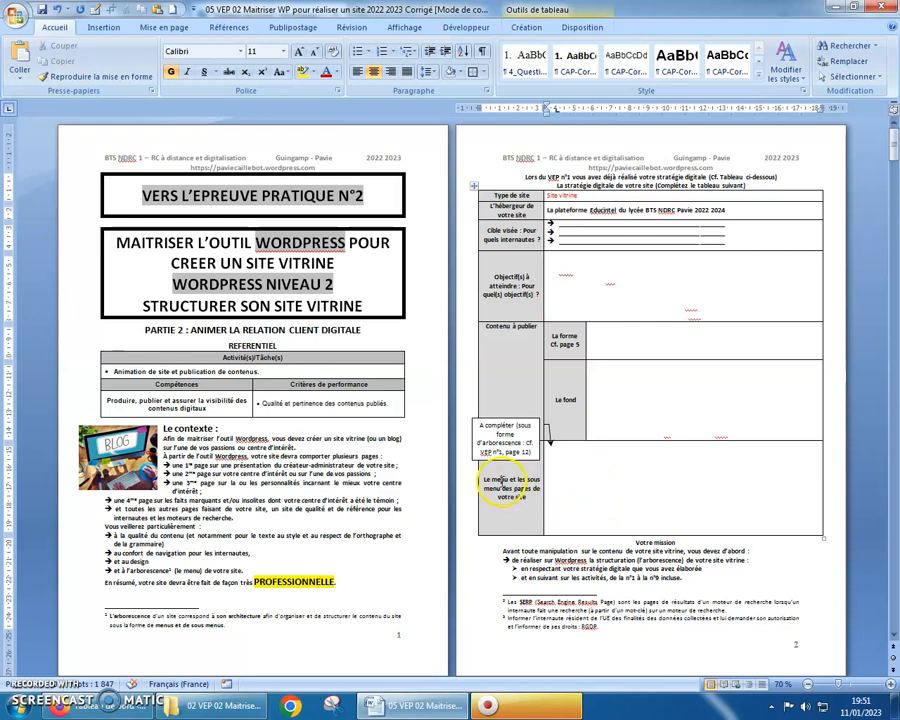
left_click_drag(500, 479, 507, 523)
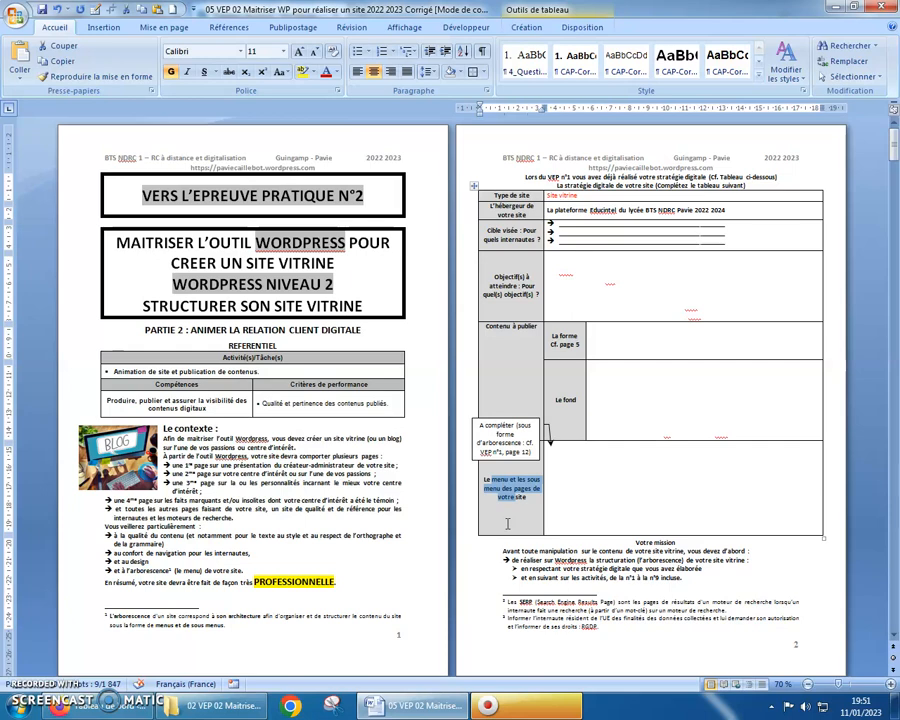
scroll(499, 512, "down", 8)
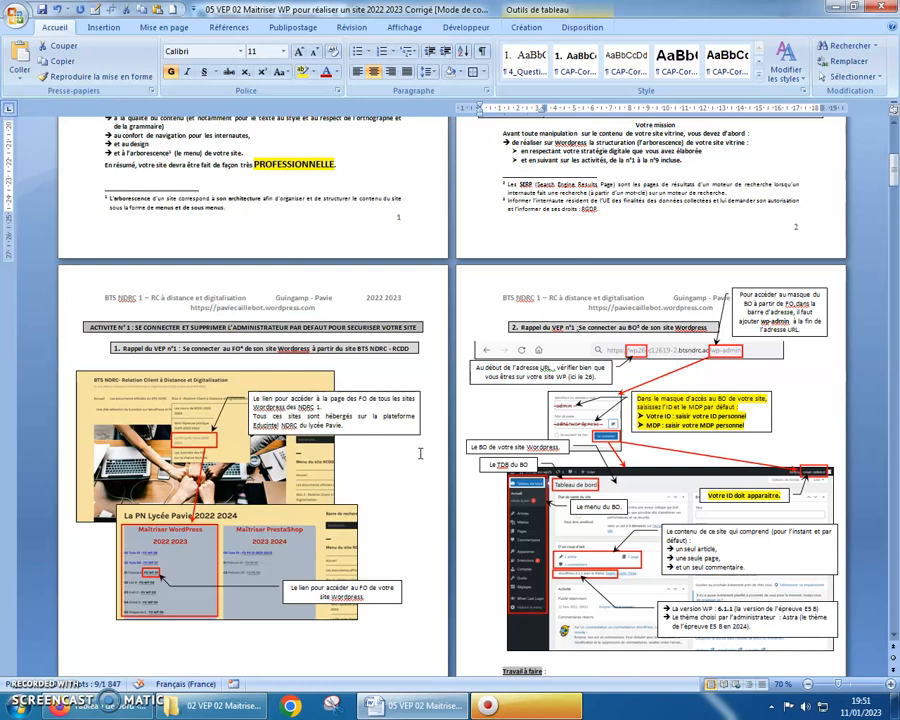
scroll(420, 453, "down", 1)
left_click(147, 305)
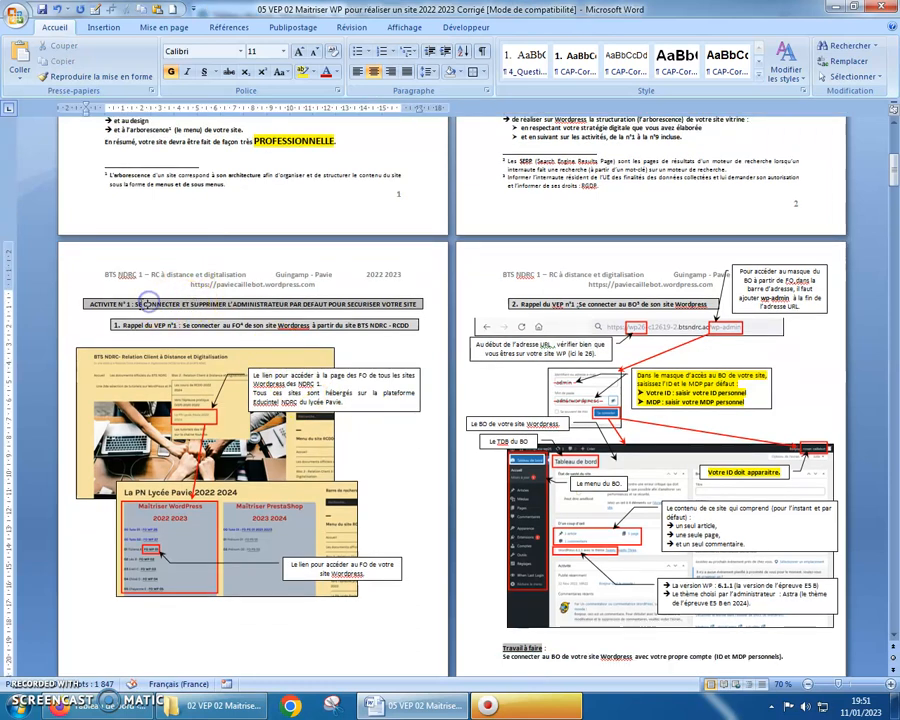
left_click_drag(141, 305, 418, 305)
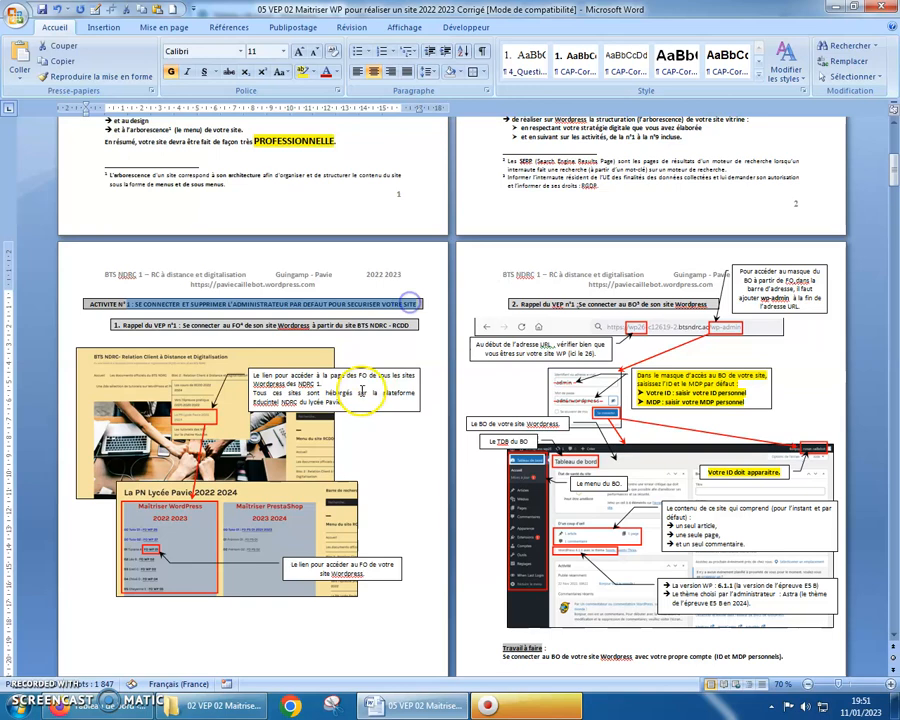
scroll(392, 376, "down", 1)
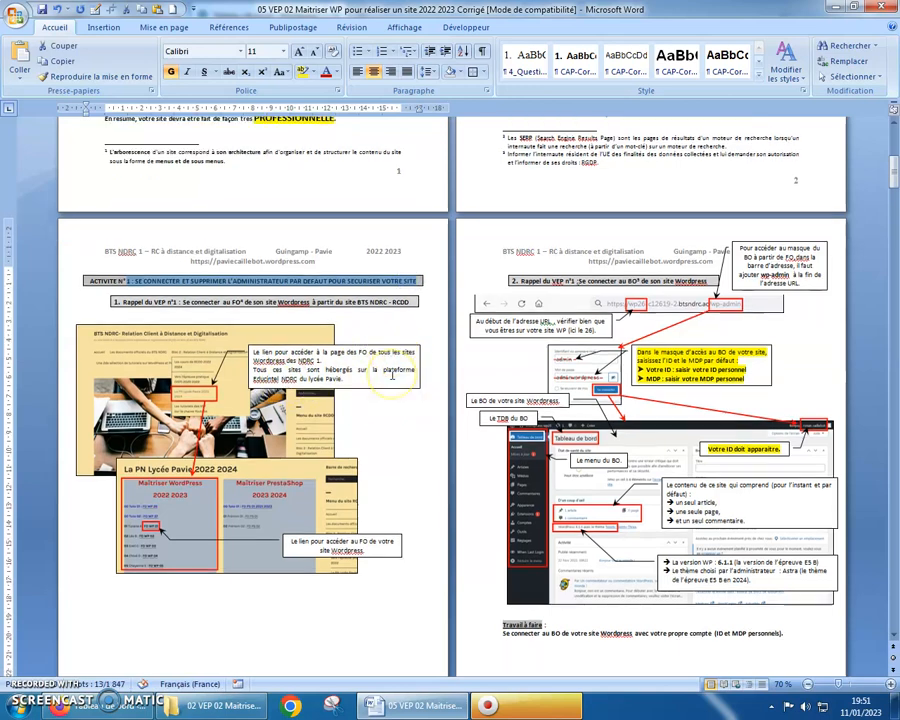
scroll(392, 376, "down", 2)
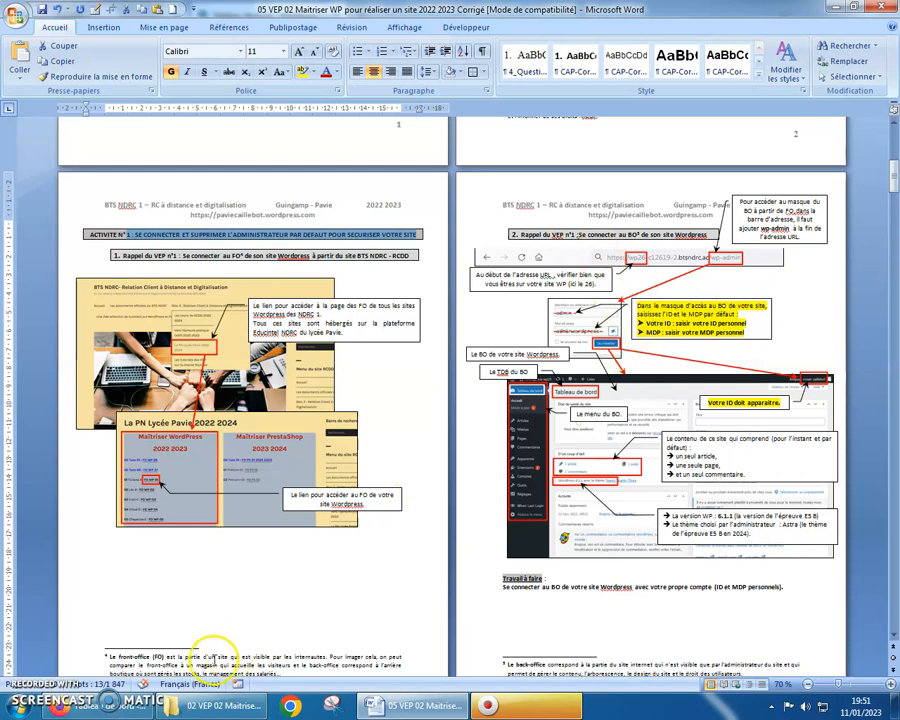
Step: Switch to Firefox, check which account is logged in to the WordPress dashboard, and return to the Word document
left_click(90, 705)
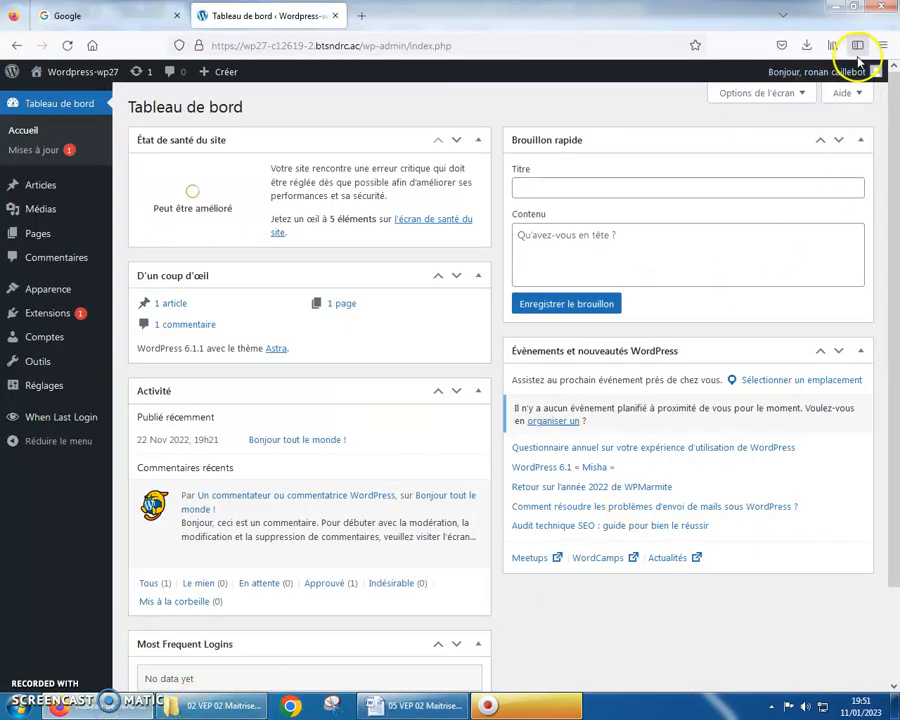
mouse_move(812, 78)
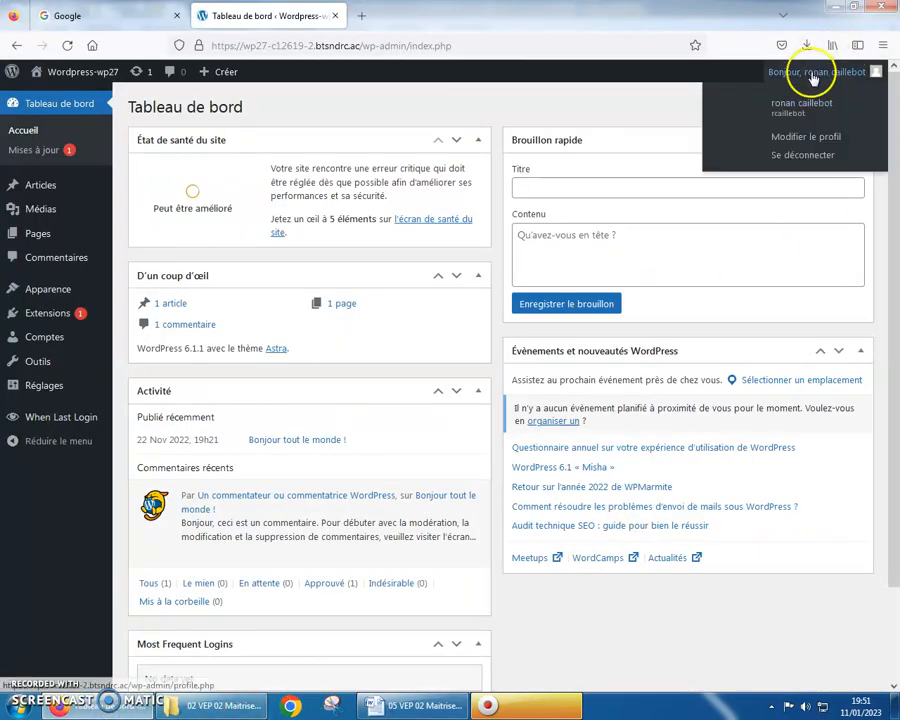
left_click(400, 706)
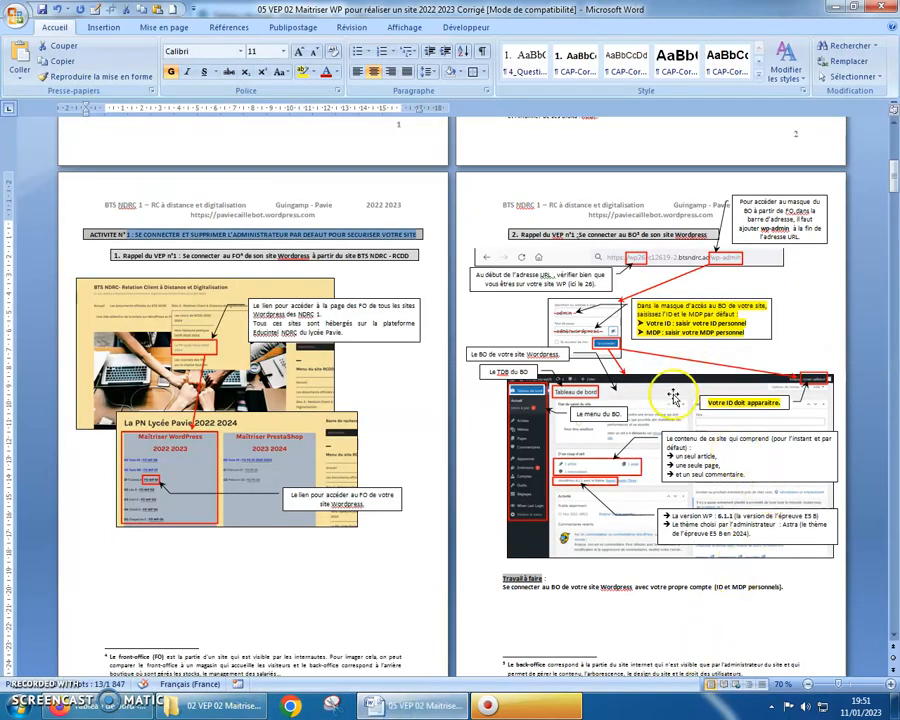
Step: Following section 3 of the worksheet, open the Wordpress-wp27 front office in a new Firefox tab, view it and return to the dashboard
scroll(686, 383, "down", 8)
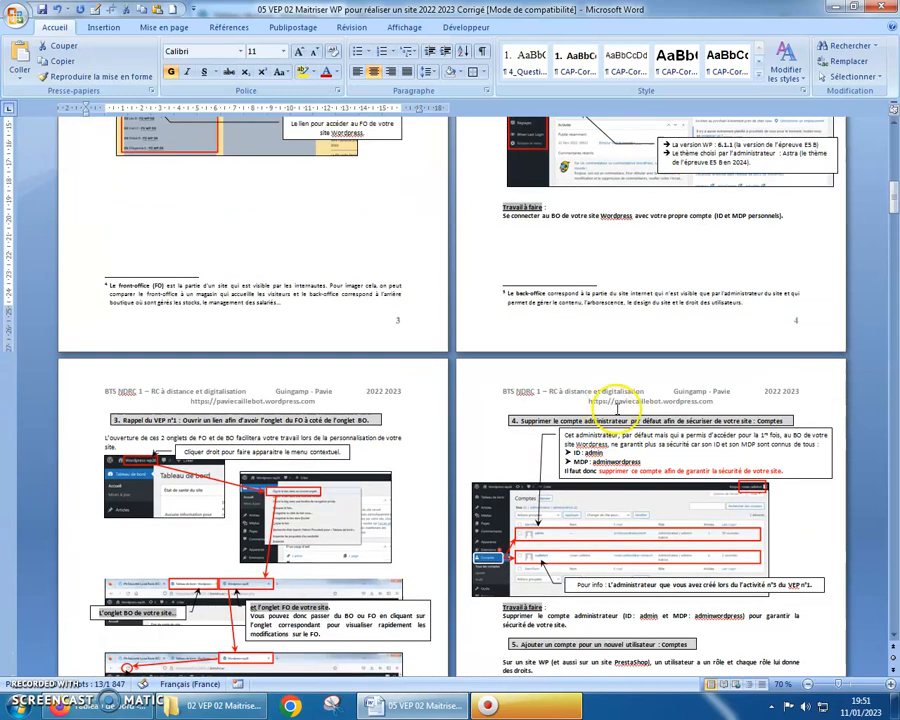
scroll(220, 390, "down", 2)
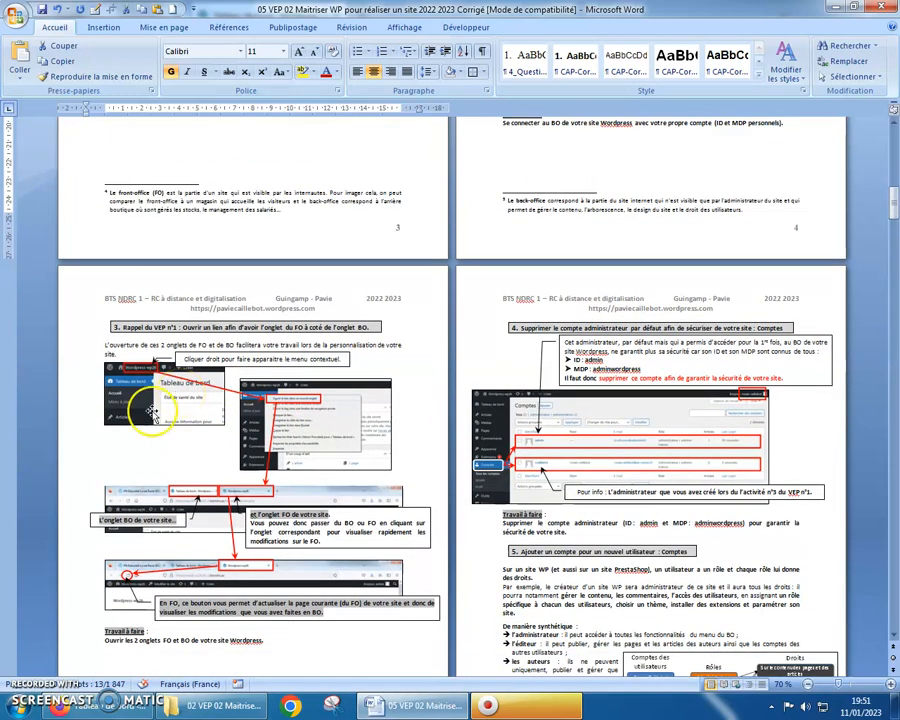
left_click(60, 705)
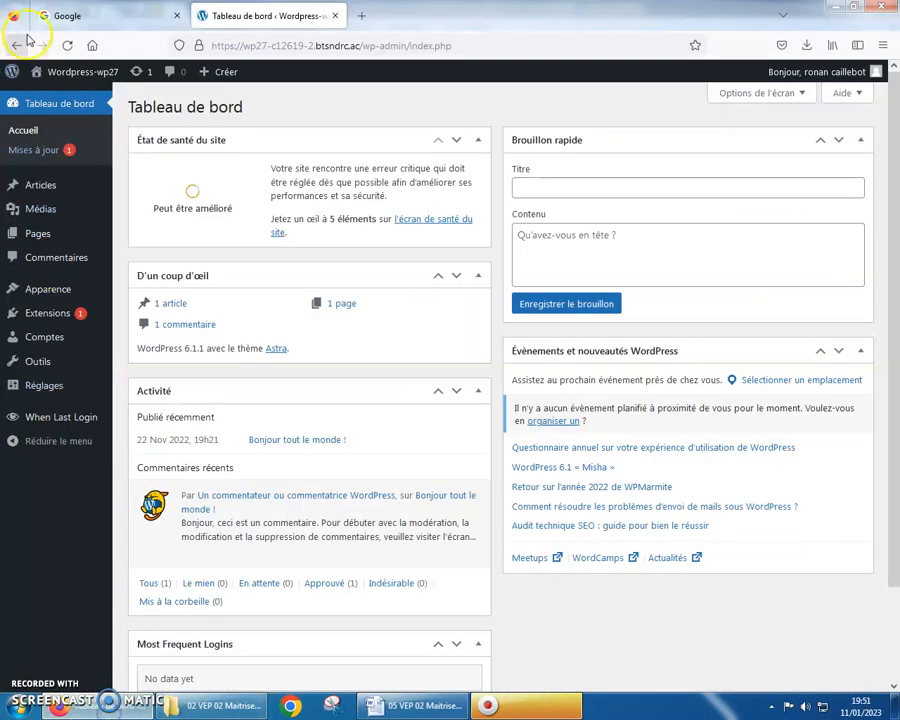
right_click(72, 70)
left_click(110, 76)
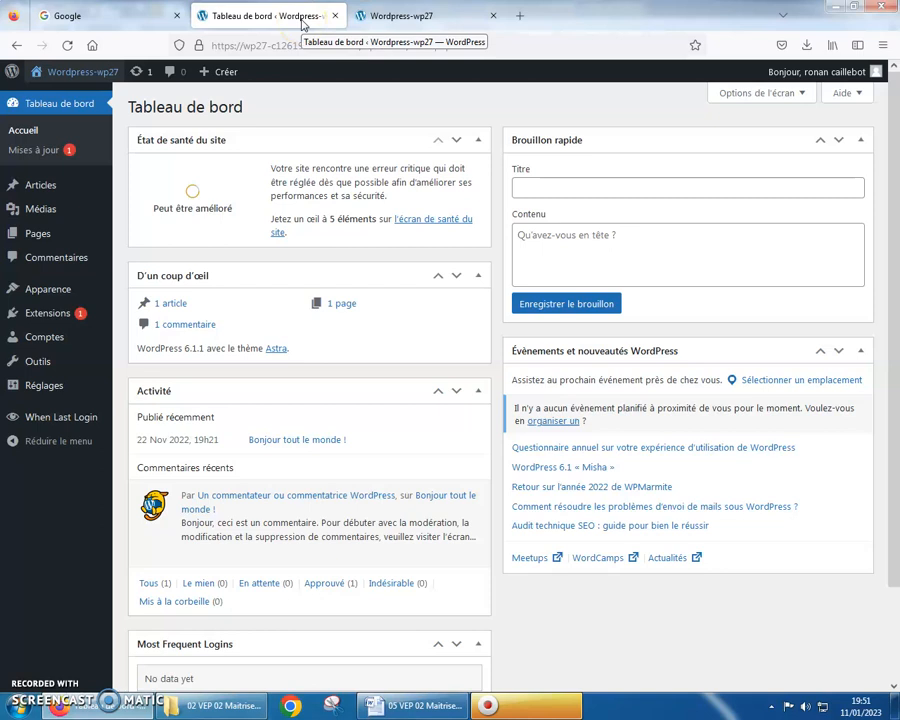
left_click(370, 20)
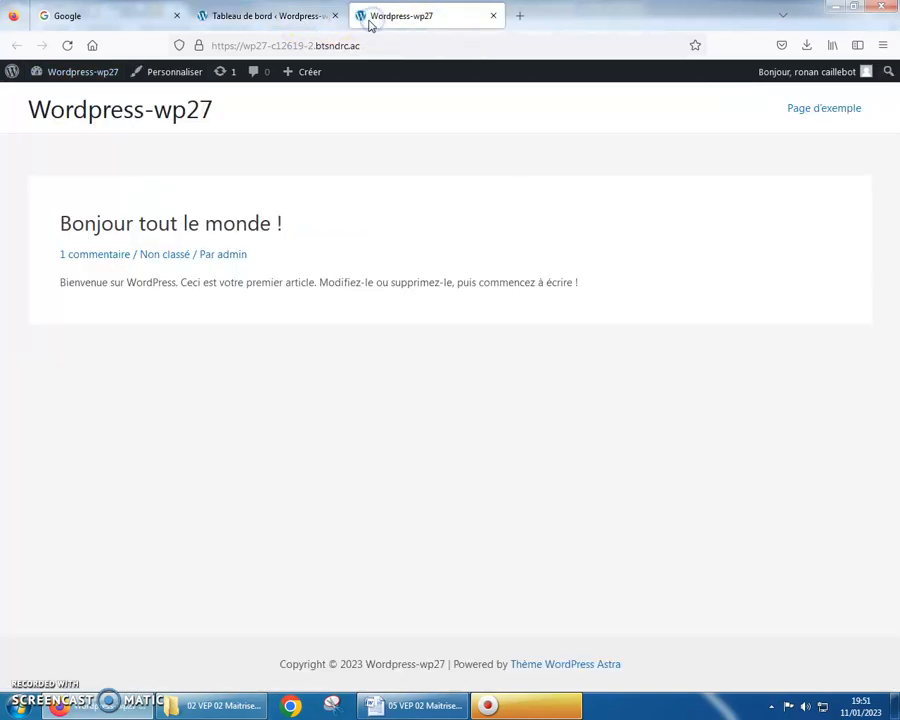
left_click(300, 18)
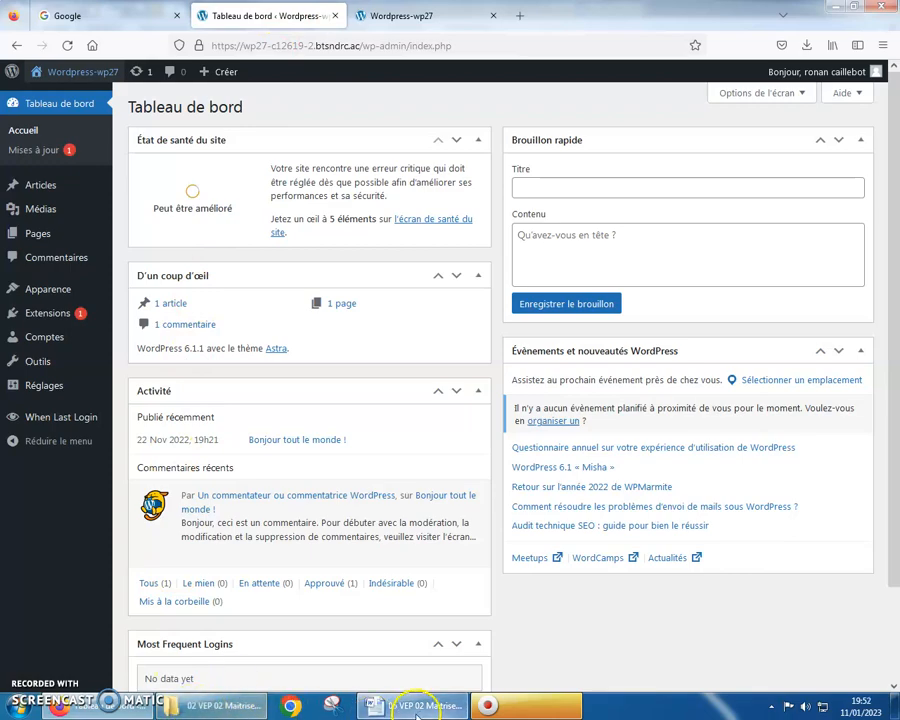
Step: Switch to Word and read section 4 on deleting the default administrator account
left_click(375, 706)
scroll(331, 560, "down", 3)
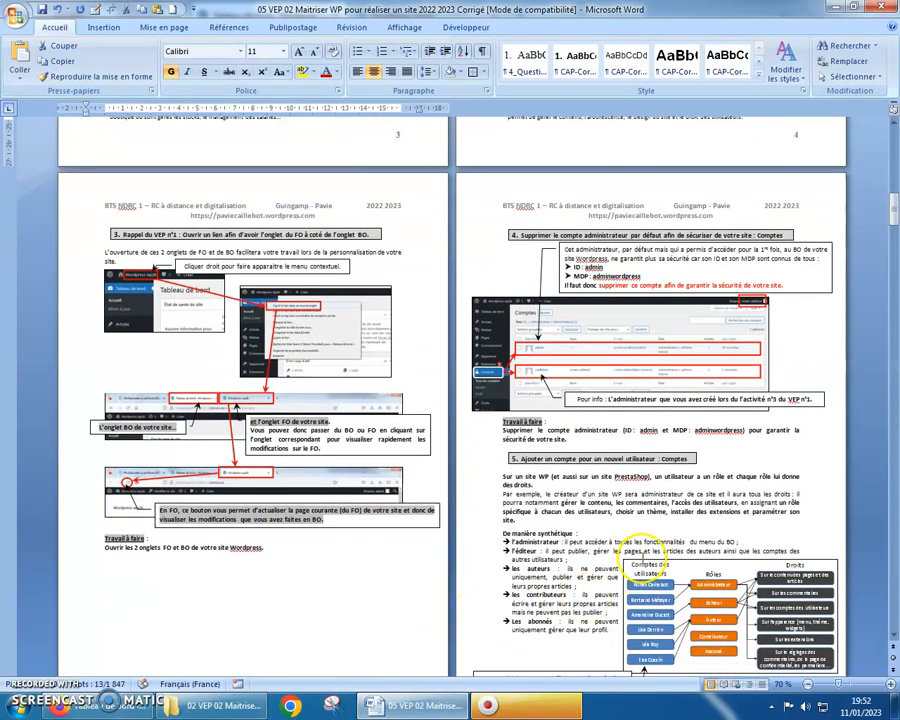
scroll(522, 297, "down", 1)
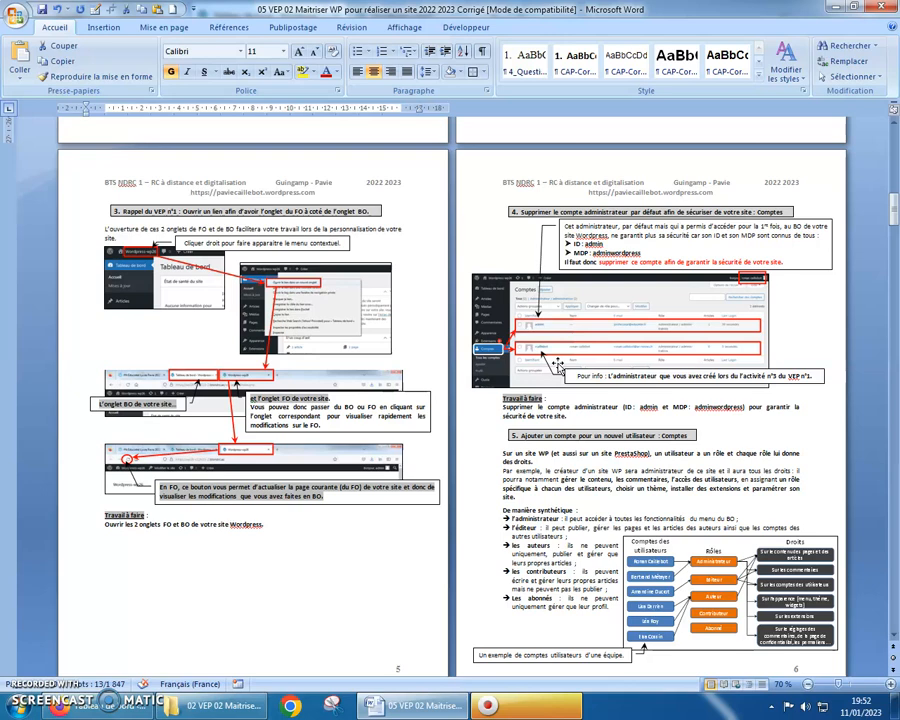
Step: Switch to Firefox, list all WordPress user accounts, and examine the default admin and the personal administrator account
left_click(100, 706)
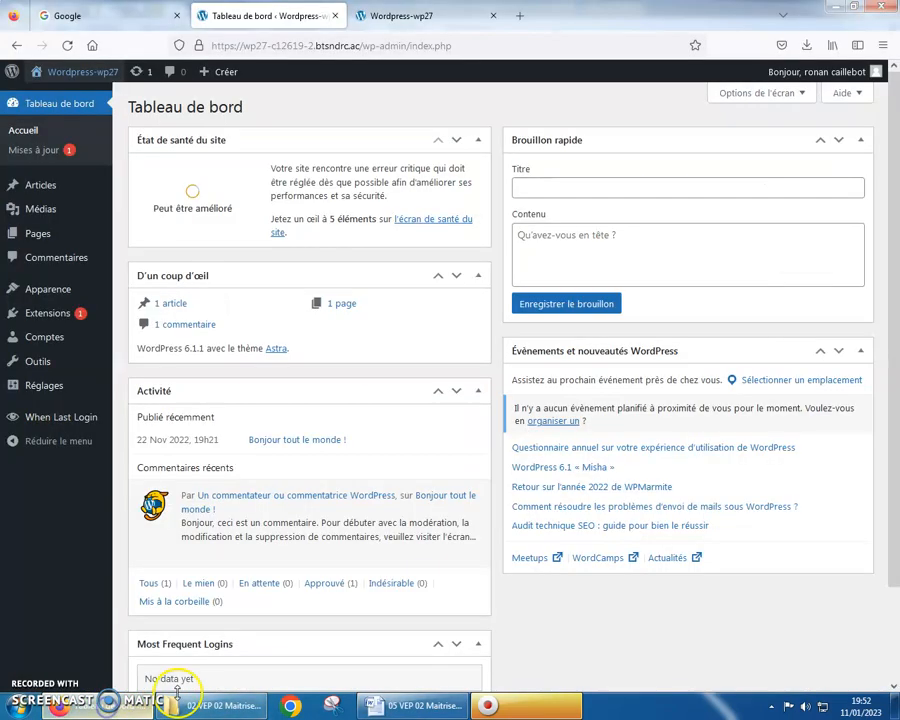
left_click(46, 339)
mouse_move(195, 227)
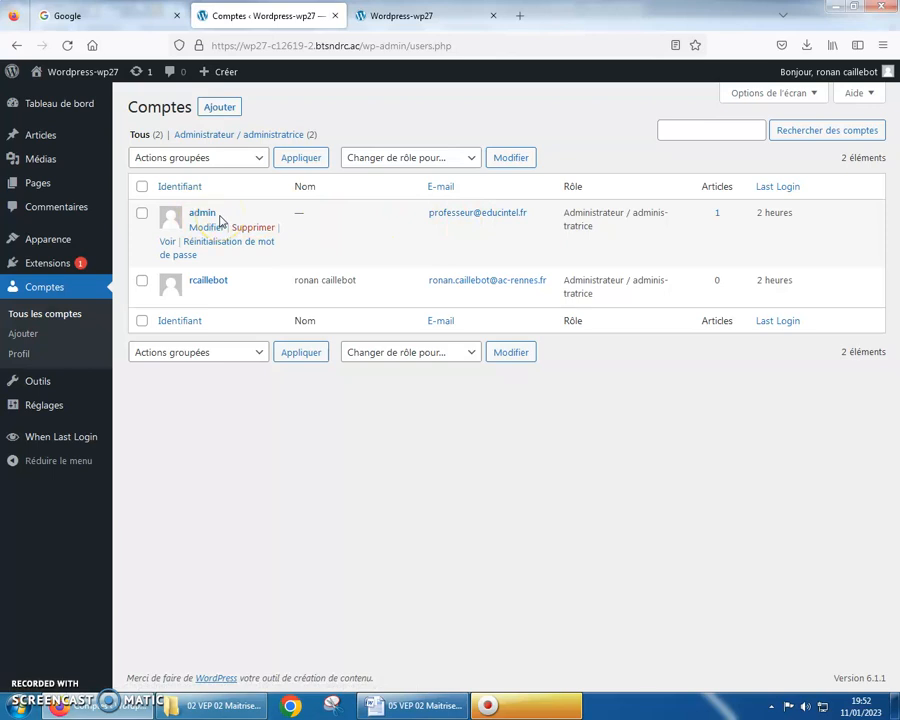
left_click(215, 293)
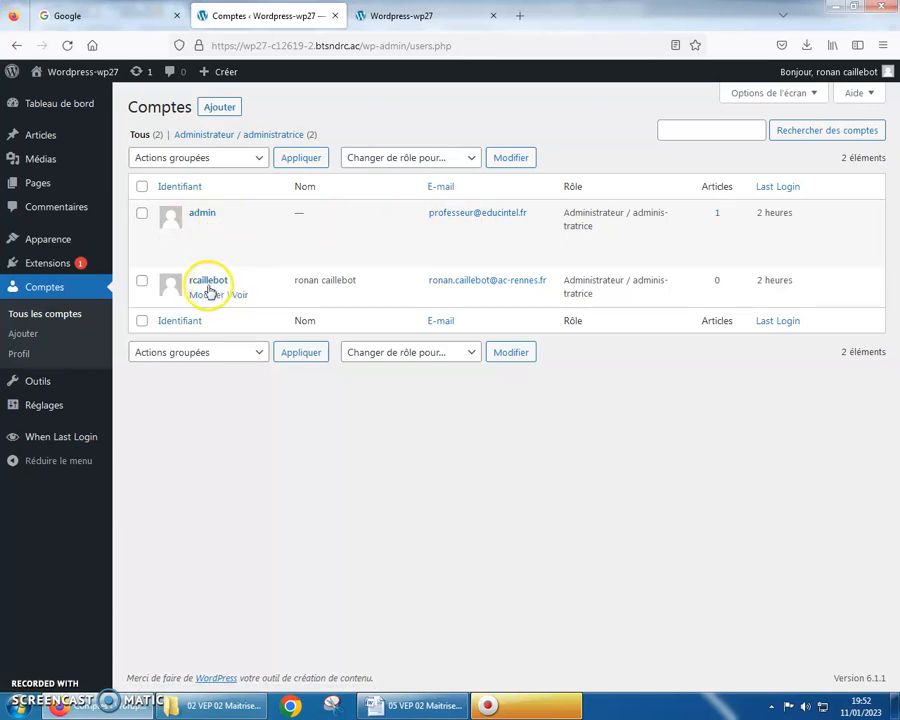
mouse_move(208, 201)
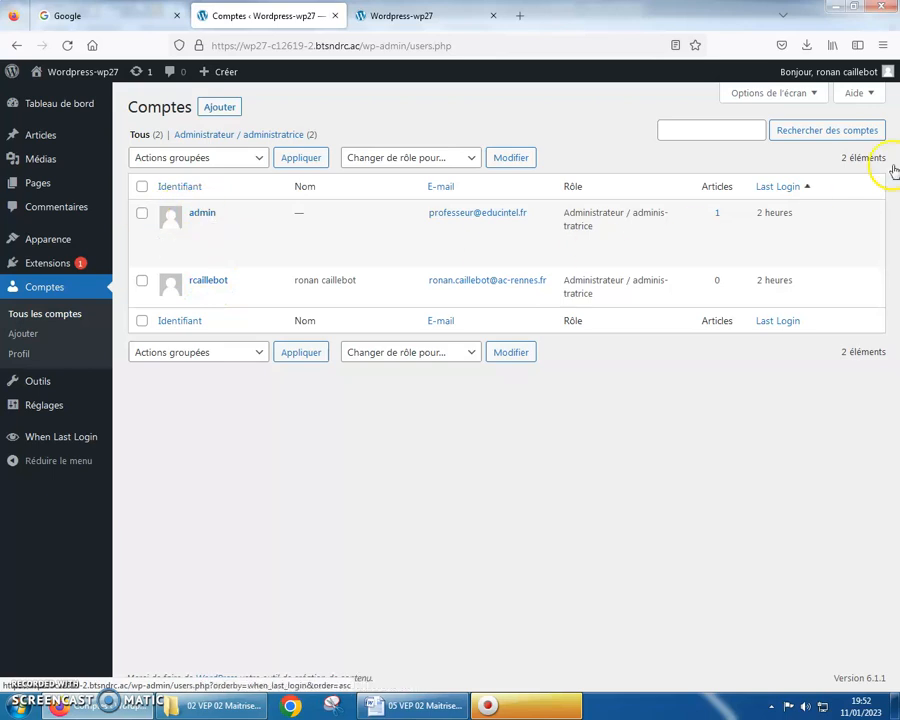
mouse_move(237, 281)
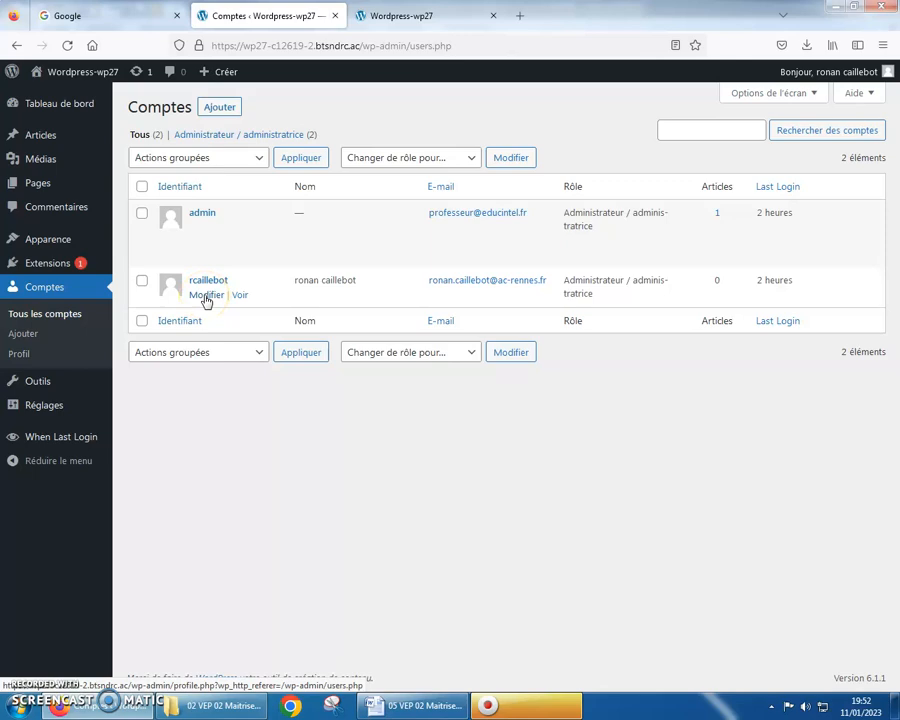
Step: Switch to Word and read section 5 on adding a new user account and the rights of each role
left_click(418, 705)
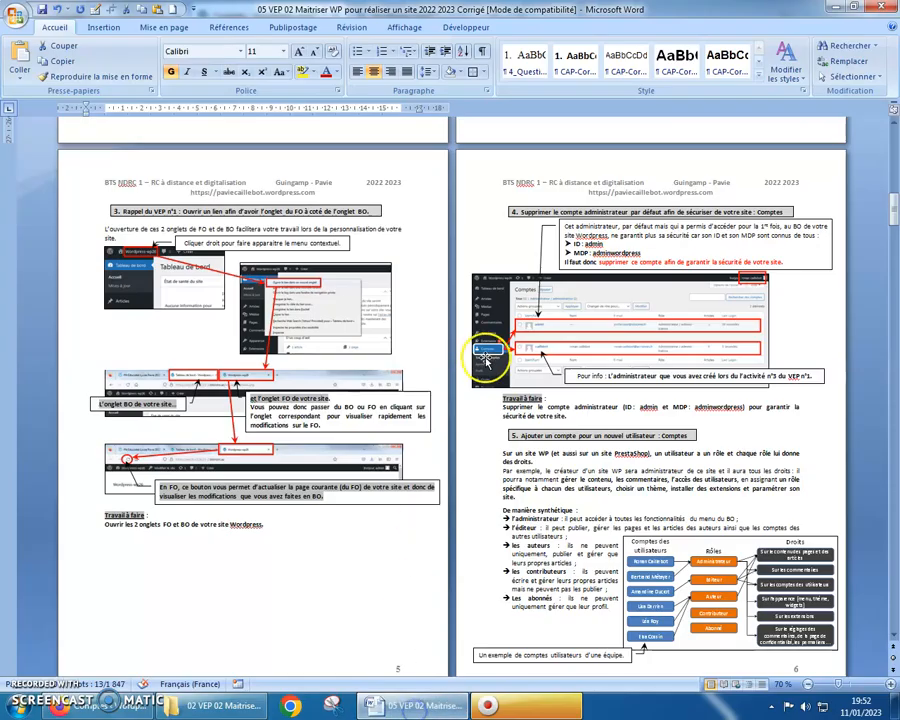
scroll(485, 360, "down", 7)
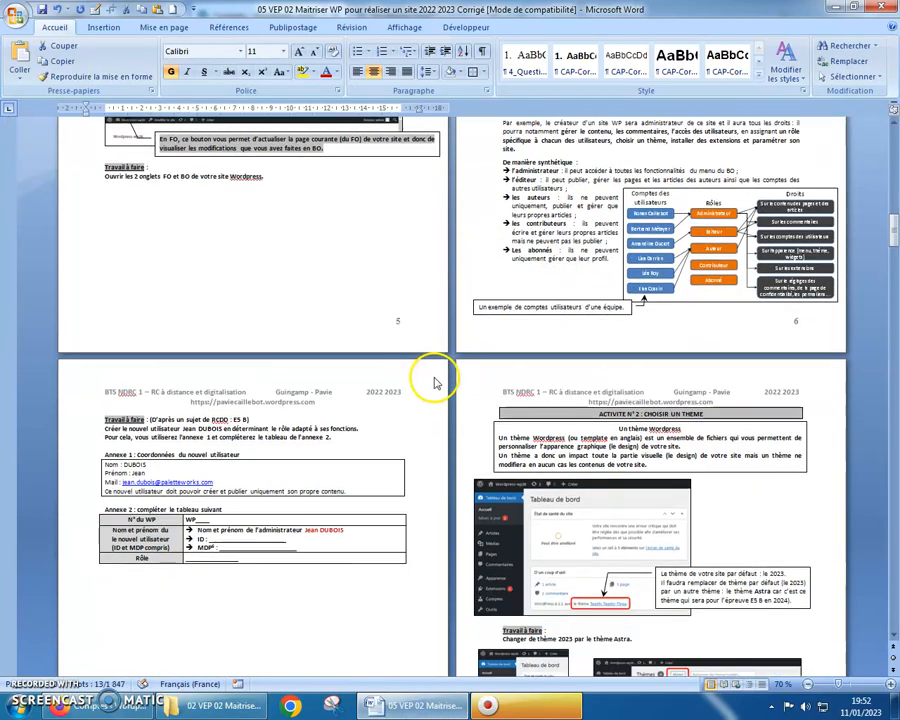
scroll(400, 385, "down", 1)
scroll(197, 385, "up", 2)
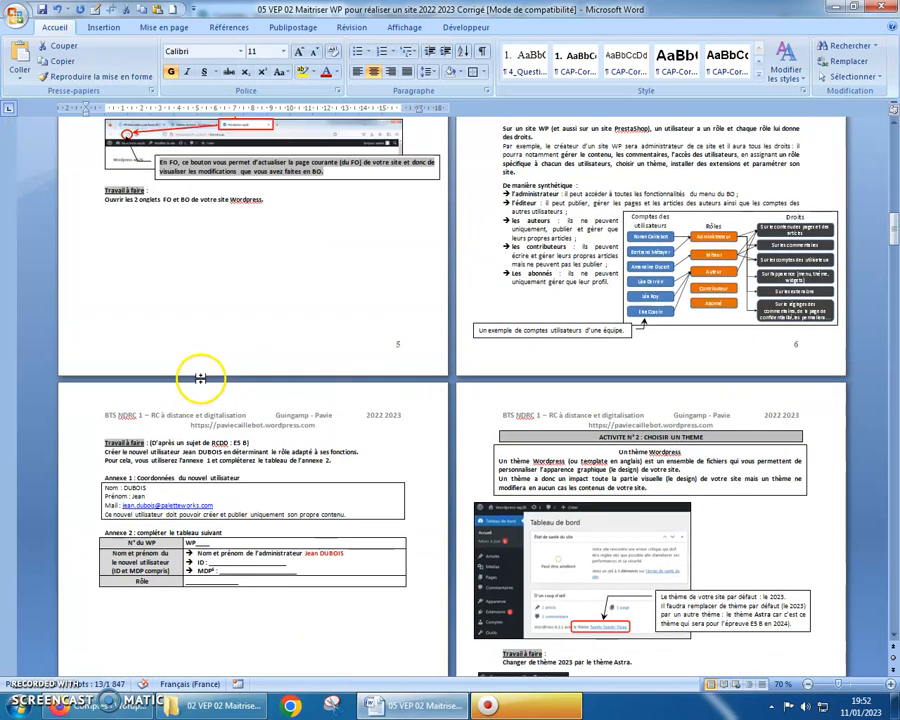
scroll(200, 378, "up", 1)
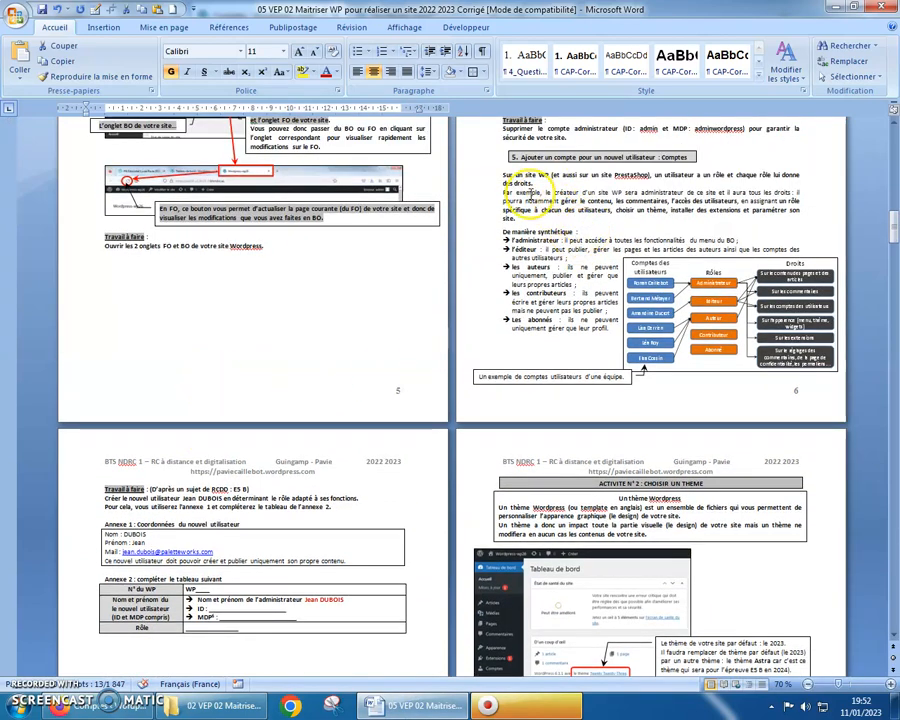
left_click_drag(540, 185, 598, 342)
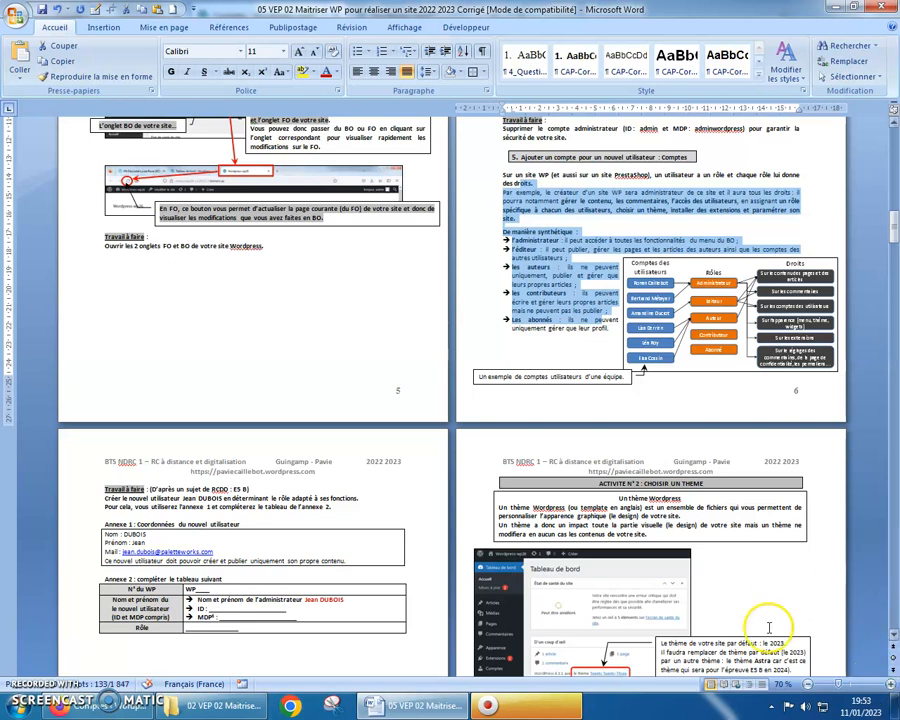
mouse_move(215, 706)
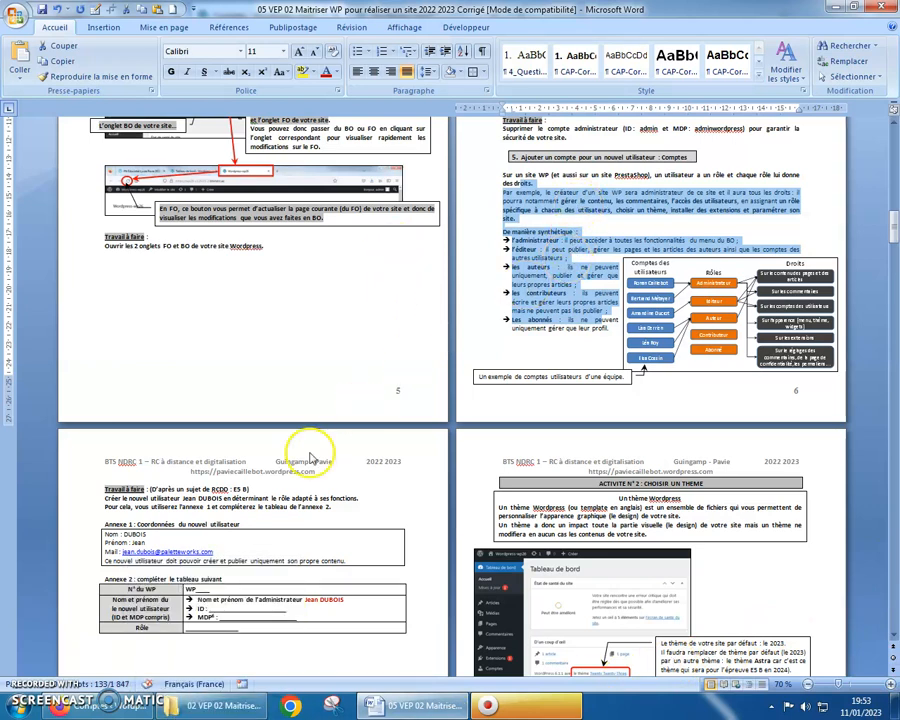
Step: Switch to Firefox, open the form for adding a new account, and show the available roles
left_click(90, 706)
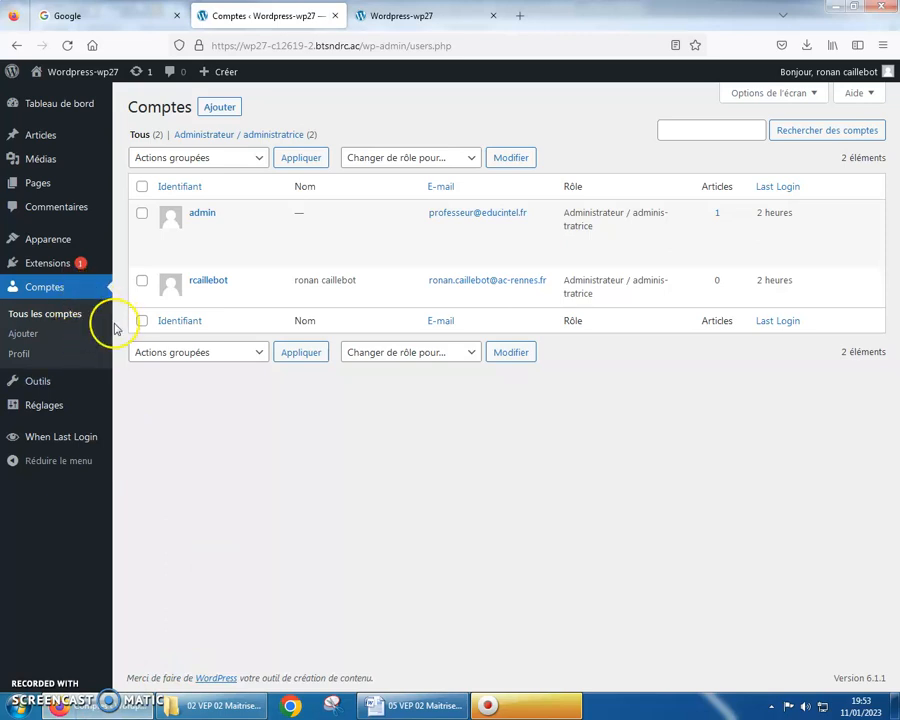
left_click(220, 106)
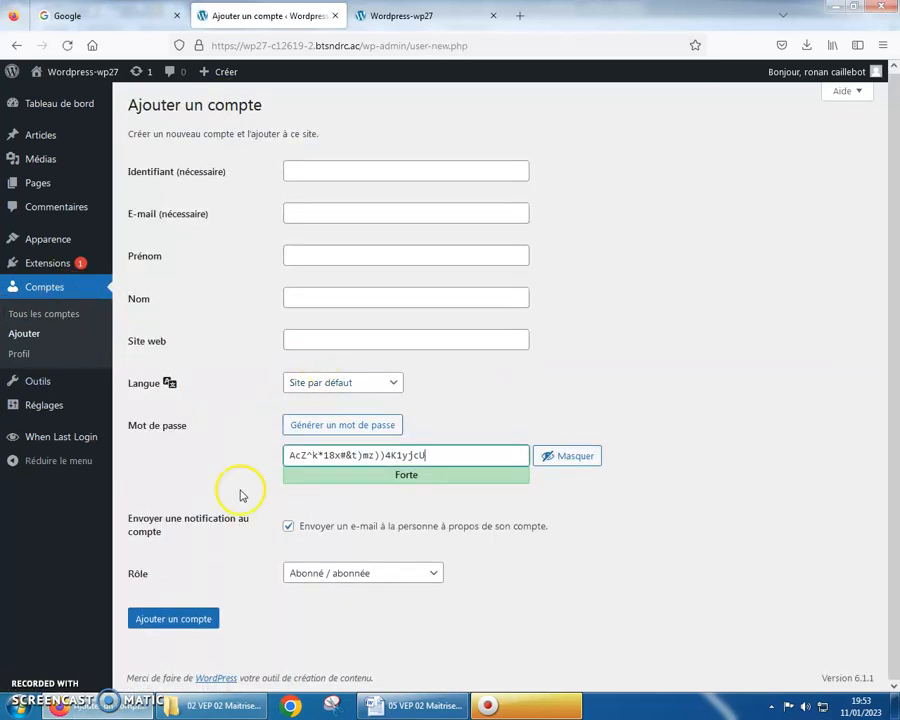
left_click(434, 577)
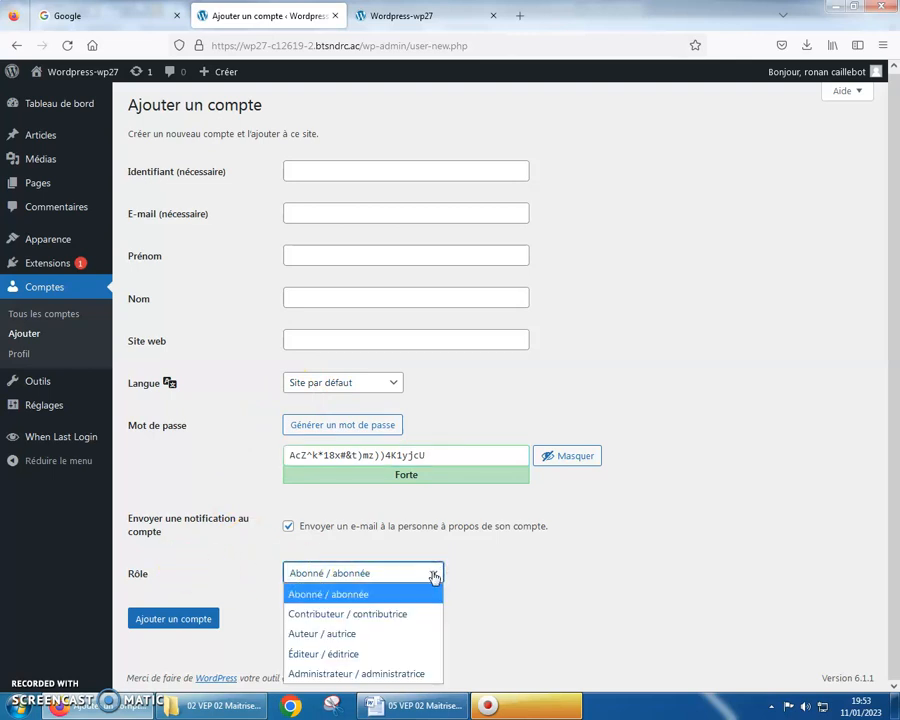
Step: Switch to Word and highlight the exercise instructions for creating the new user with a suitable role
left_click(418, 708)
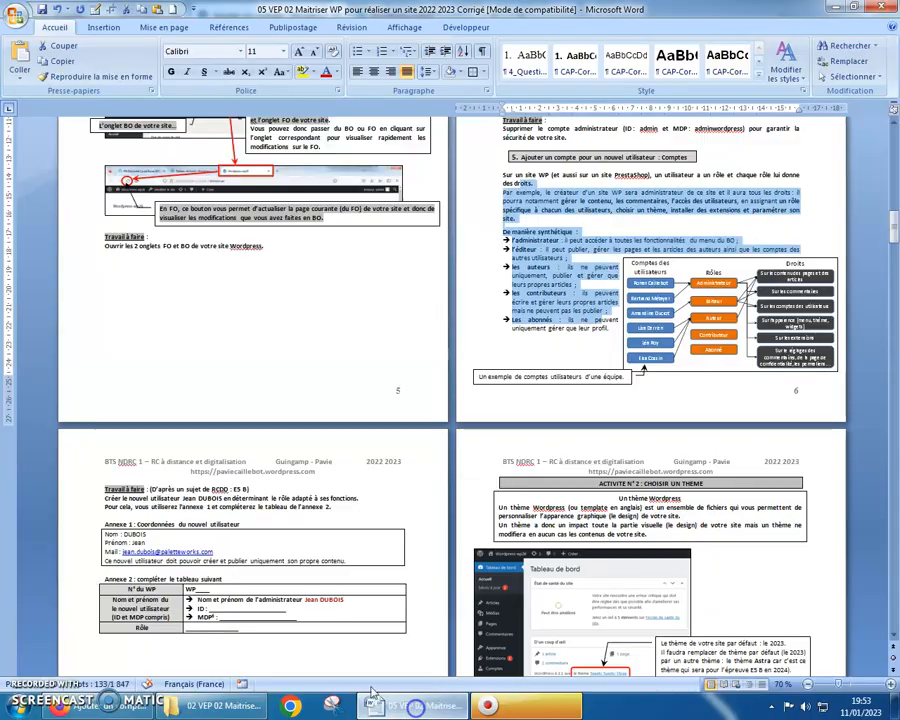
left_click_drag(106, 490, 325, 512)
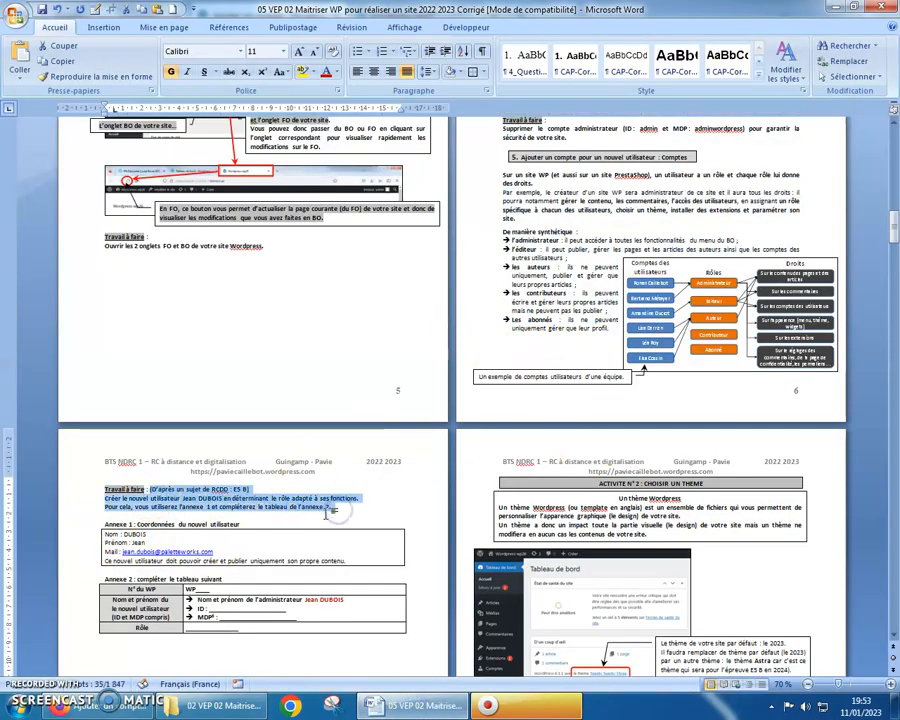
Step: Read Activity 2 on choosing a theme, and switch to Firefox to check the active theme on the WordPress dashboard, declining to save the password
scroll(325, 512, "down", 5)
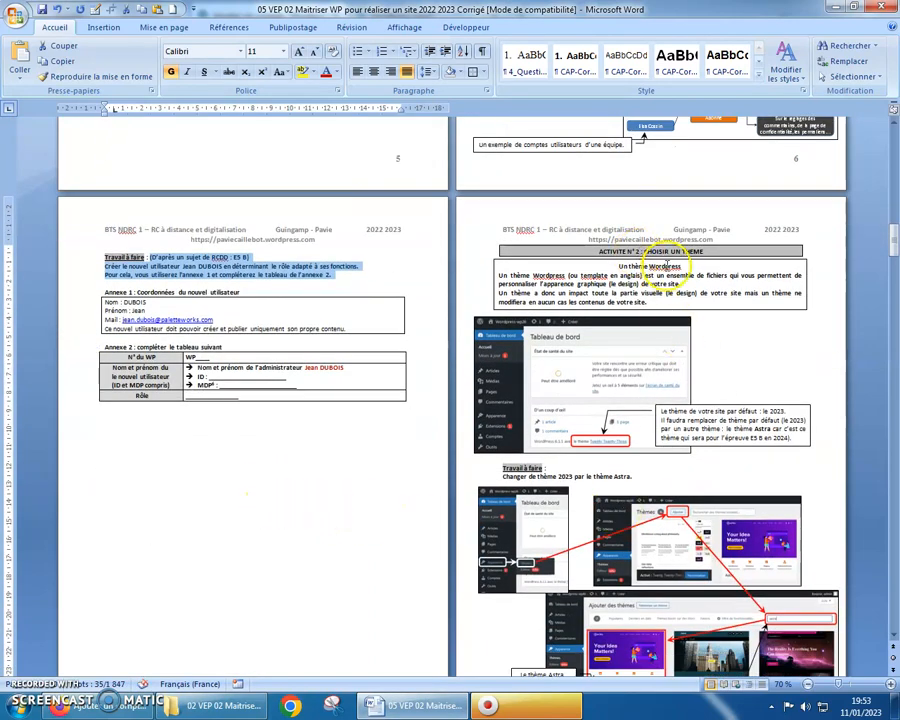
scroll(658, 263, "down", 1)
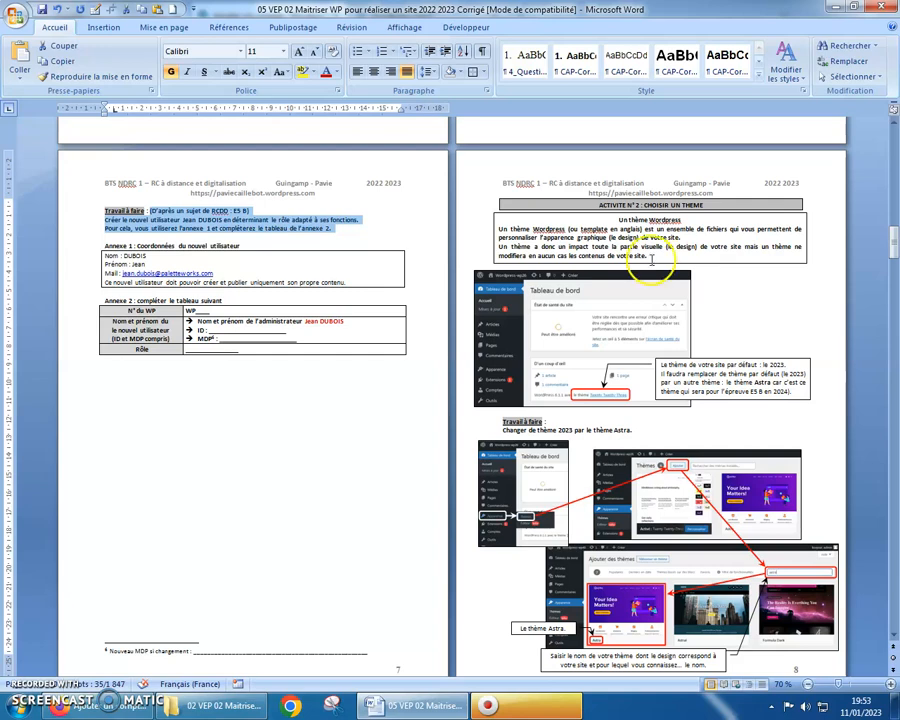
left_click(120, 706)
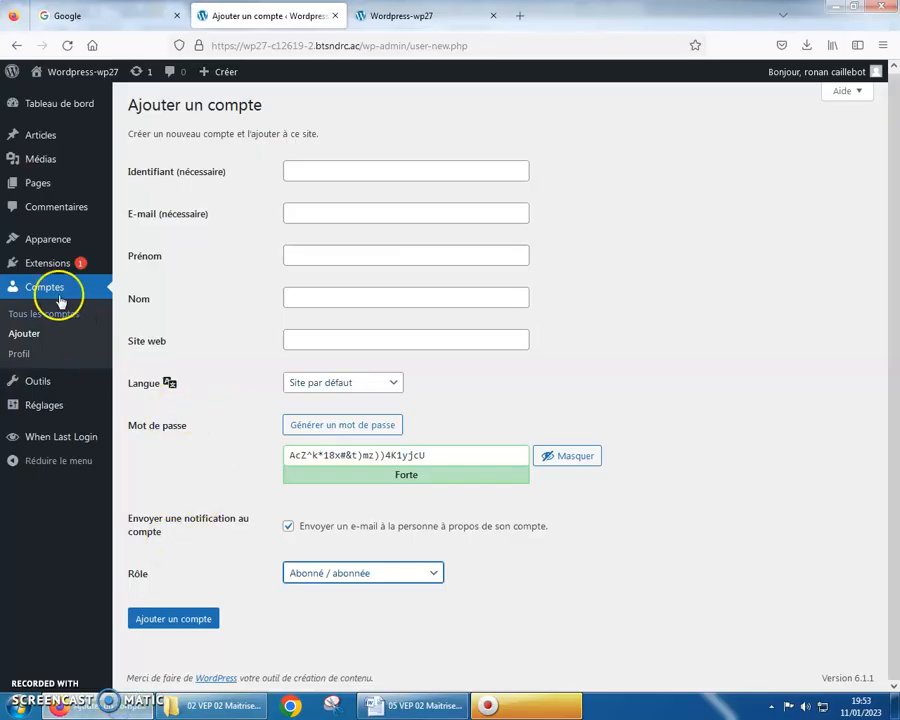
left_click(62, 110)
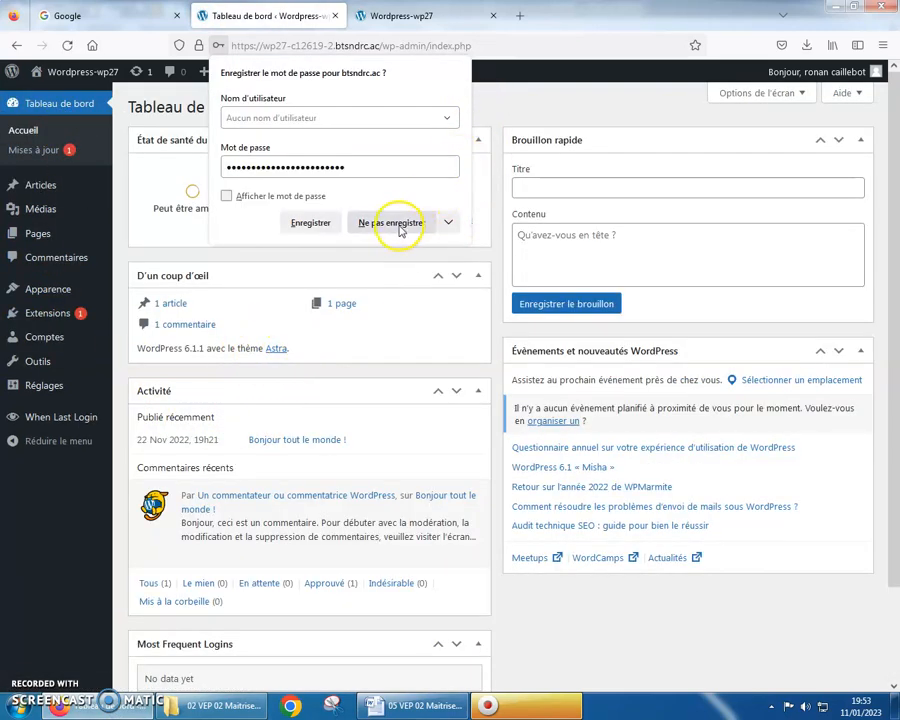
left_click(396, 224)
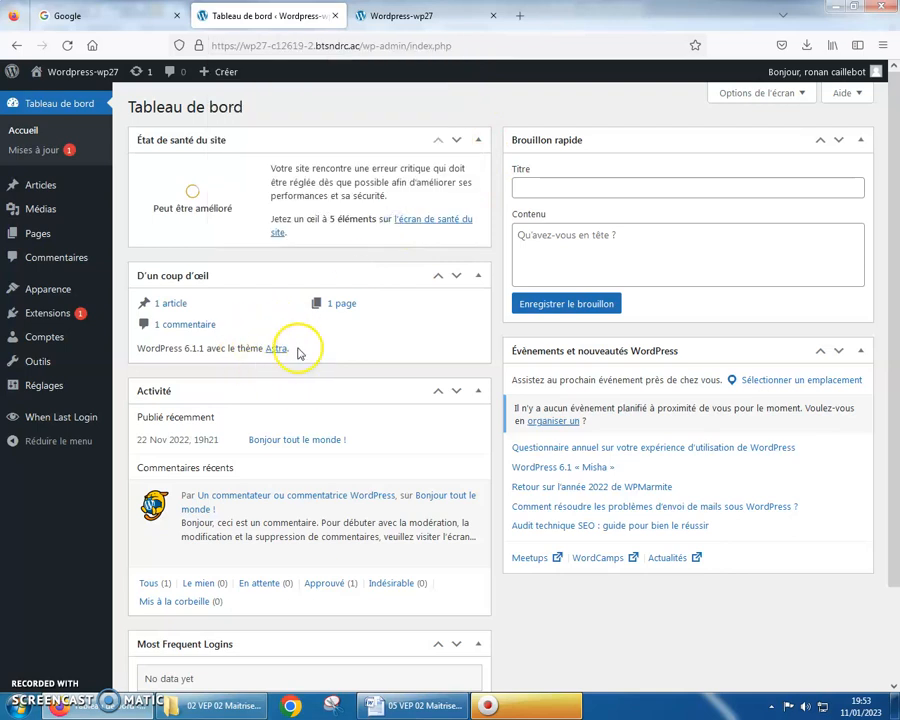
Step: Switch to Word to read the Astra theme installation instructions, and return to Firefox to locate the appearance options
left_click(430, 705)
scroll(624, 322, "down", 5)
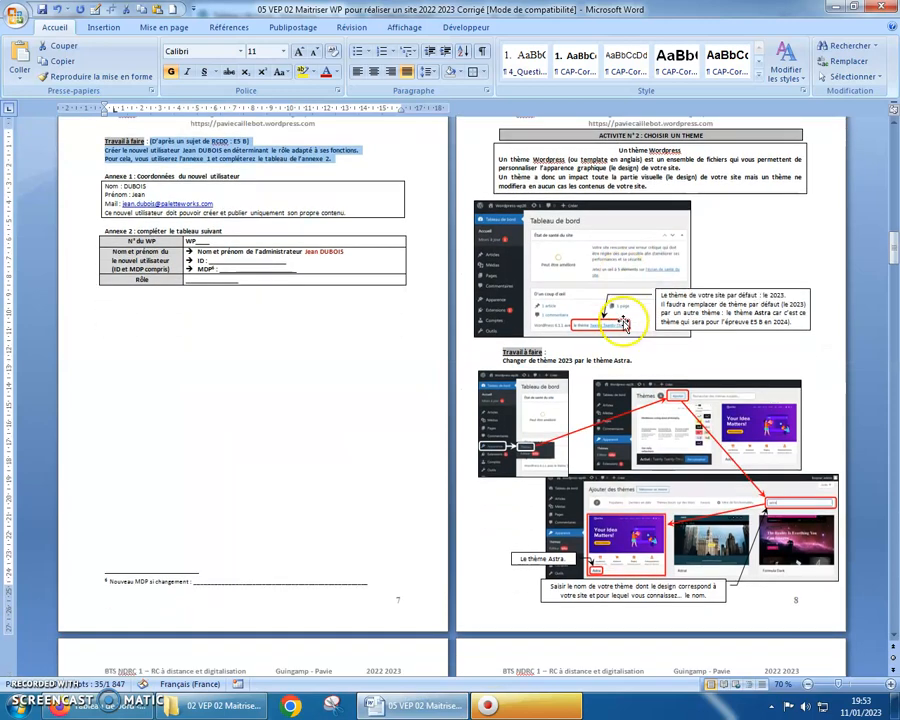
scroll(612, 324, "down", 2)
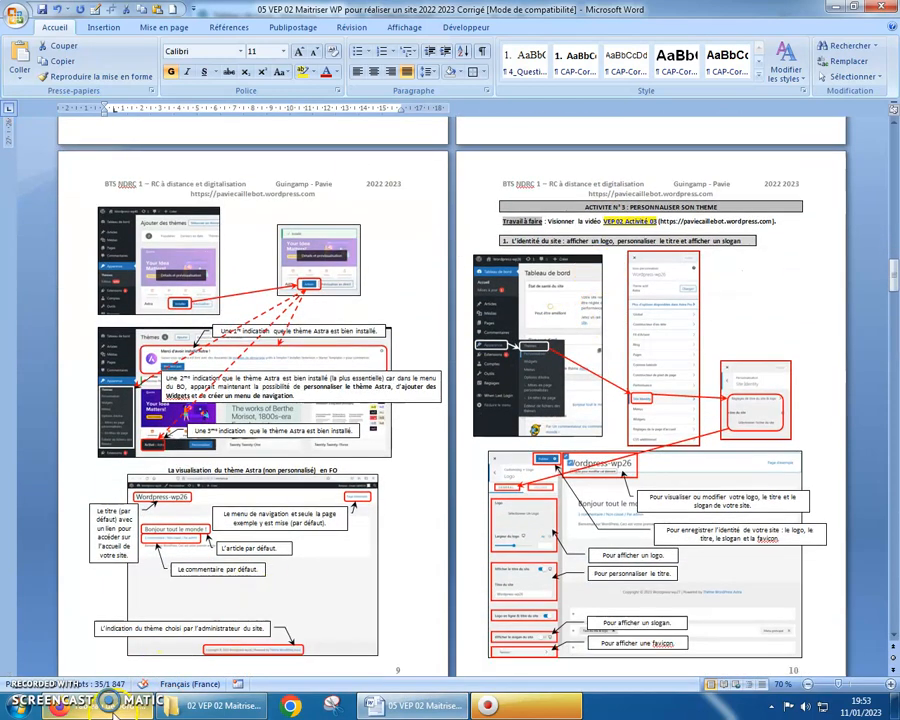
left_click(147, 705)
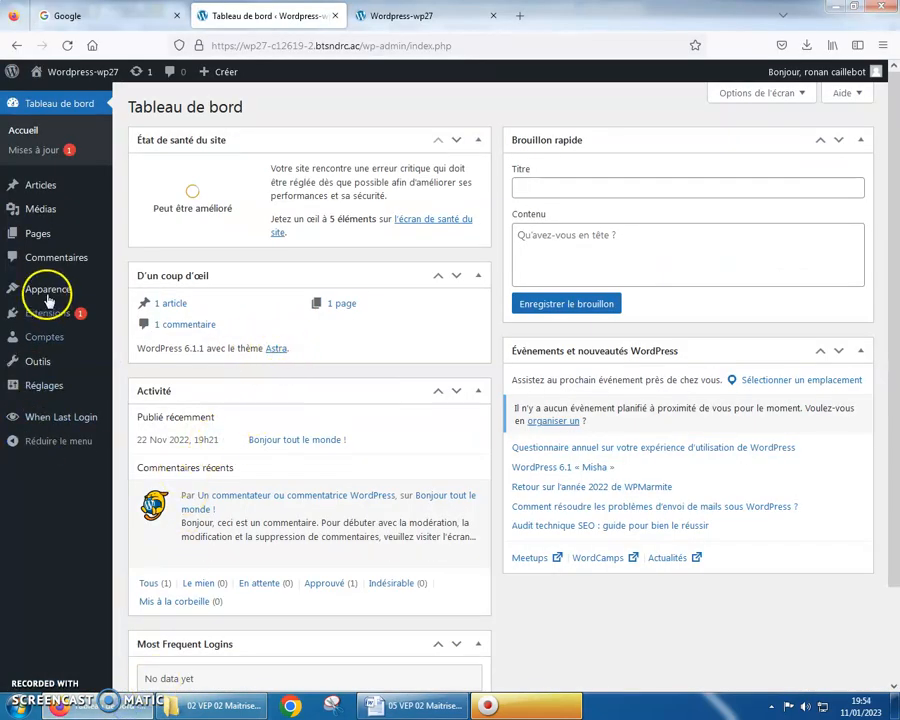
mouse_move(50, 296)
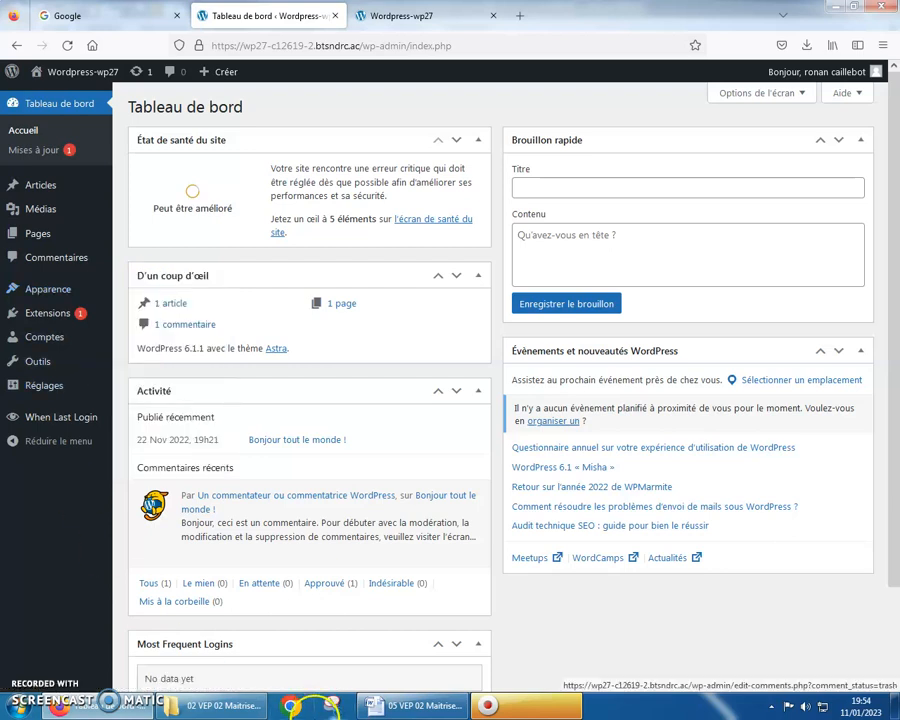
Step: Switch to Word and highlight the Activity 3 heading on personalising the theme
left_click(415, 705)
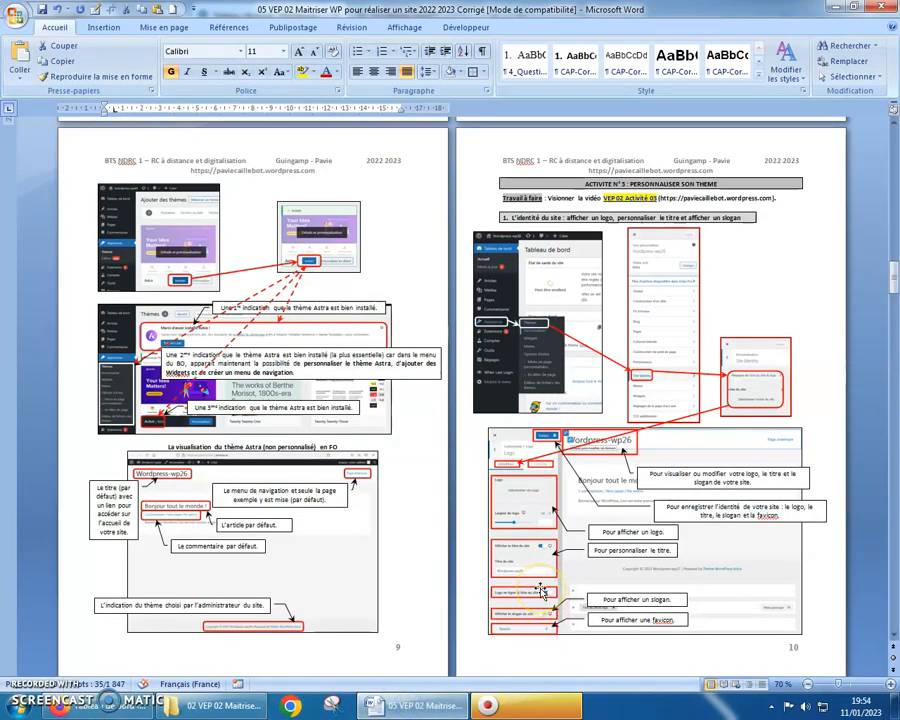
scroll(541, 590, "down", 1)
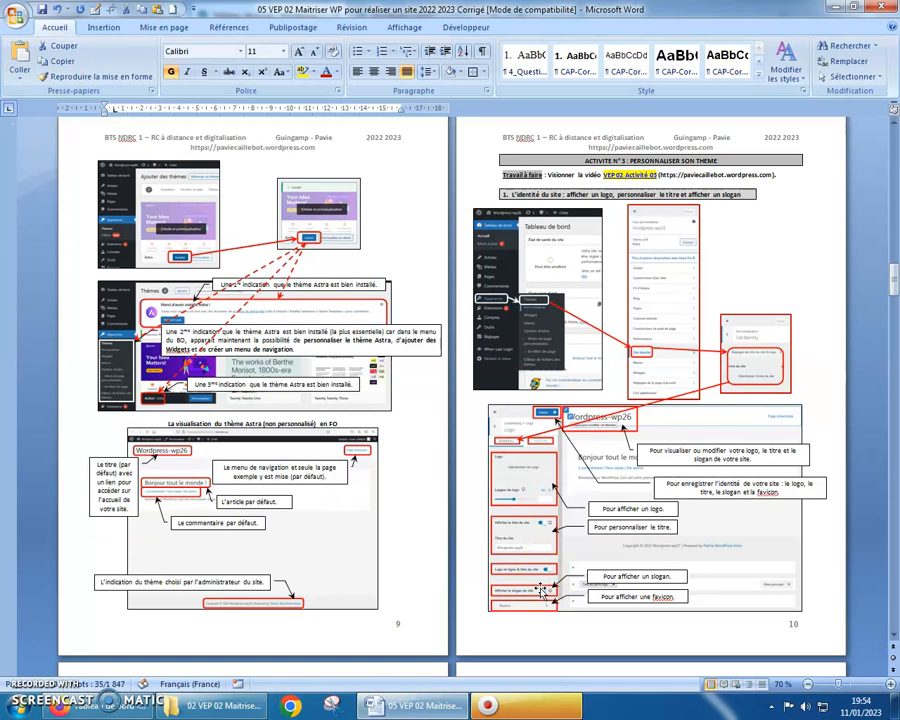
triple_click(583, 162)
left_click_drag(624, 166, 632, 160)
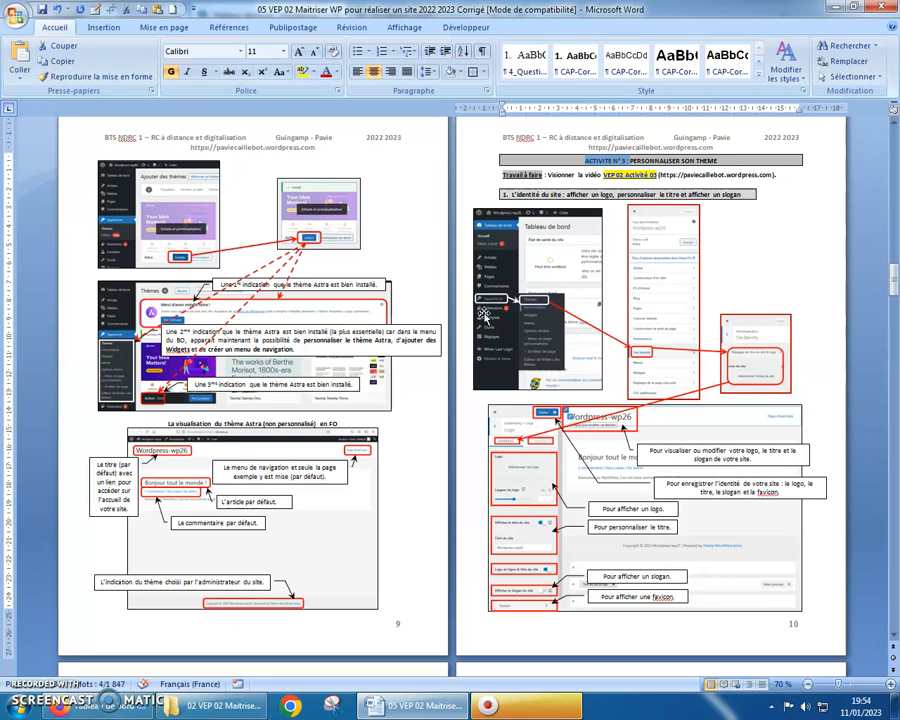
Step: Switch to Firefox, open the theme customizer, and show the site title and logo settings under Site Identity
left_click(120, 706)
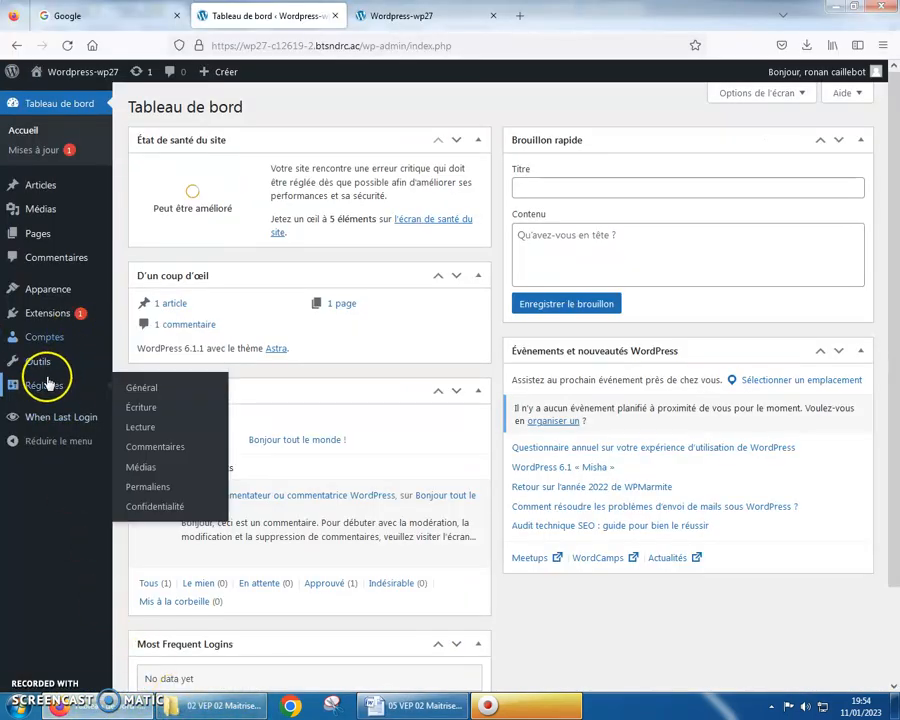
mouse_move(44, 292)
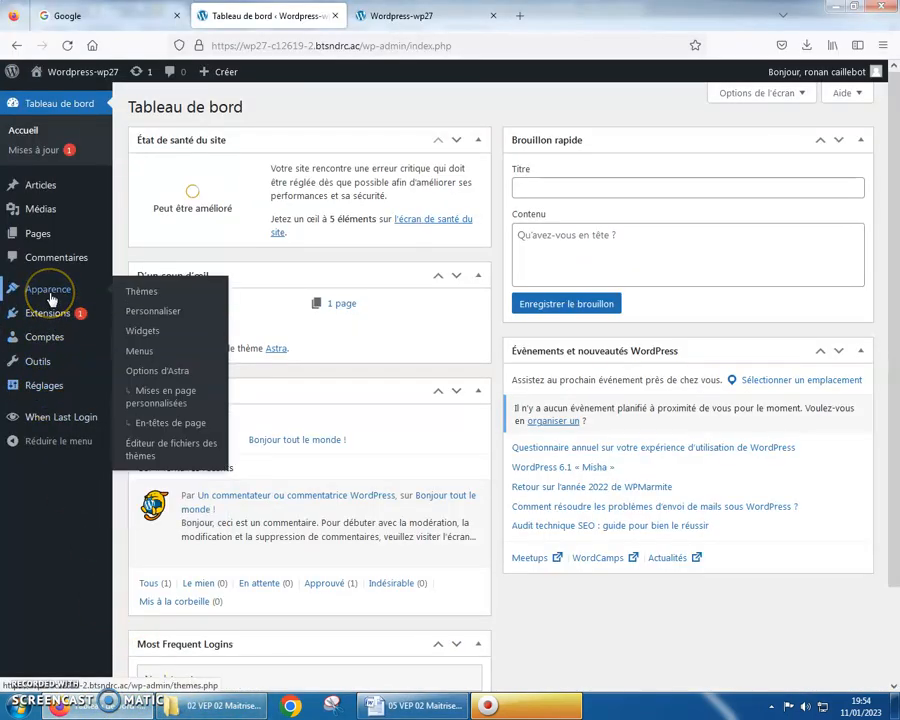
left_click(147, 315)
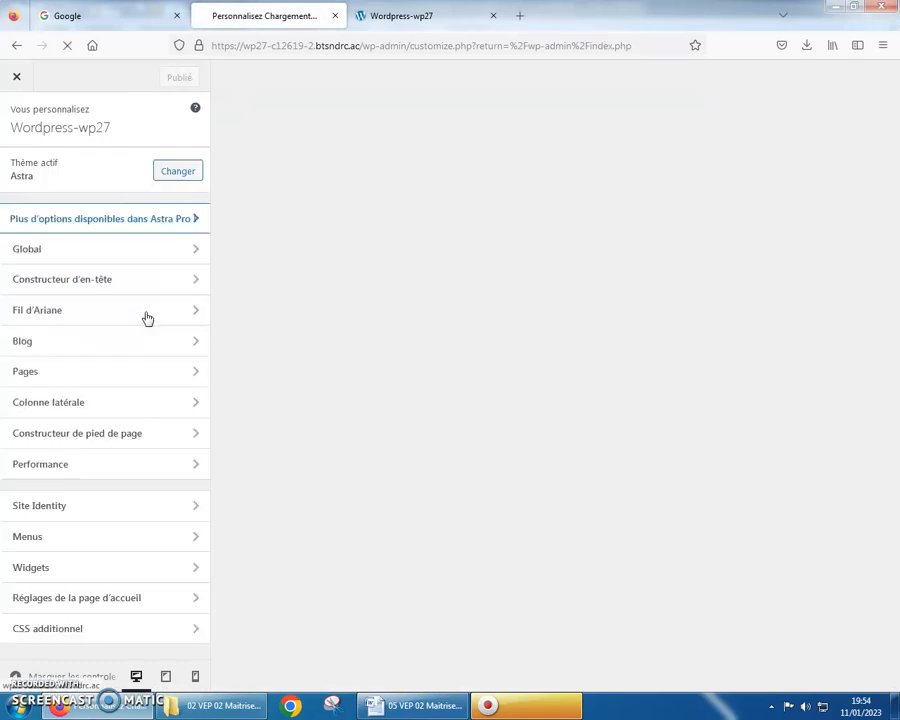
left_click(117, 511)
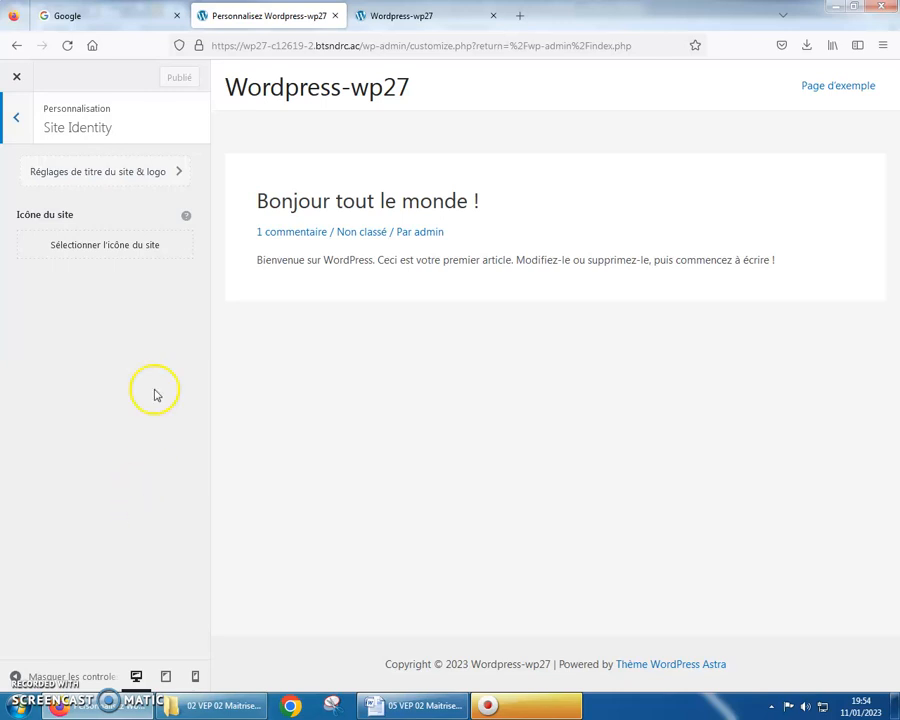
left_click(117, 175)
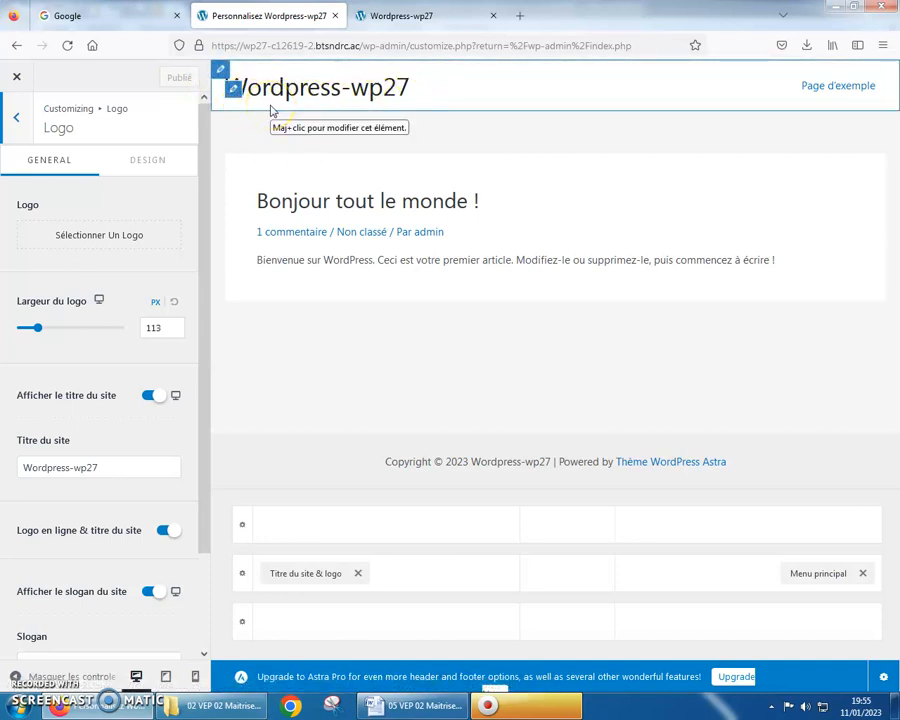
Step: Show the media library images available as a logo, and leave the customizer without choosing one
left_click(114, 235)
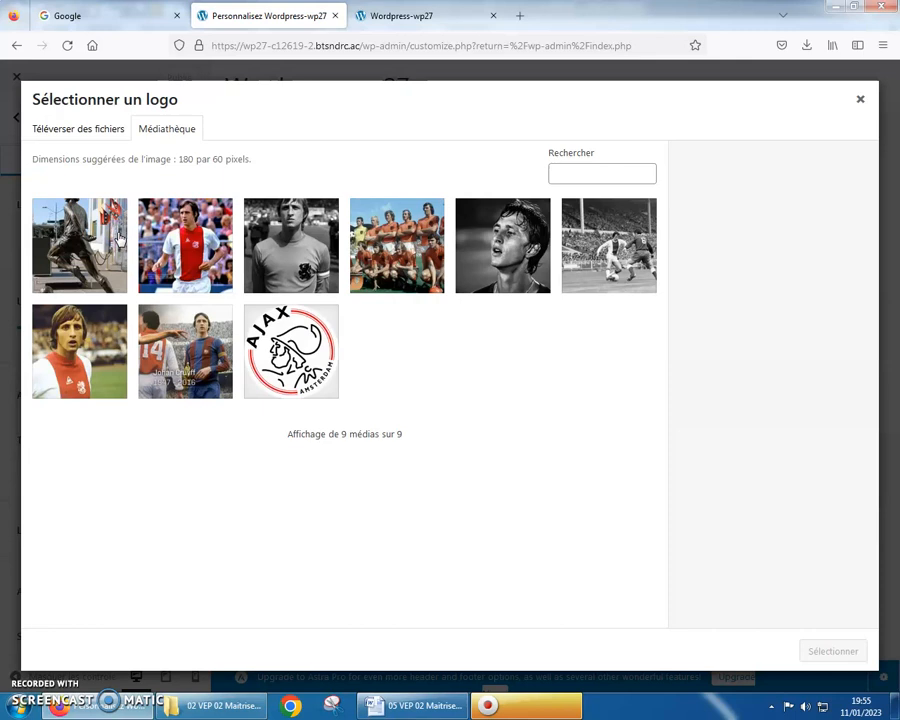
left_click(862, 104)
left_click(20, 118)
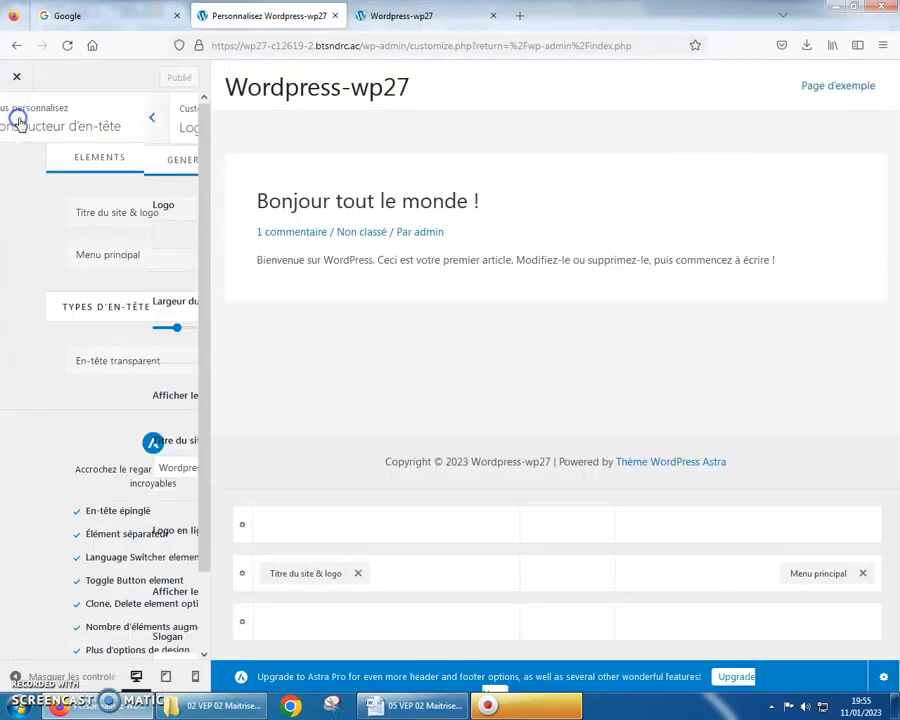
left_click(17, 116)
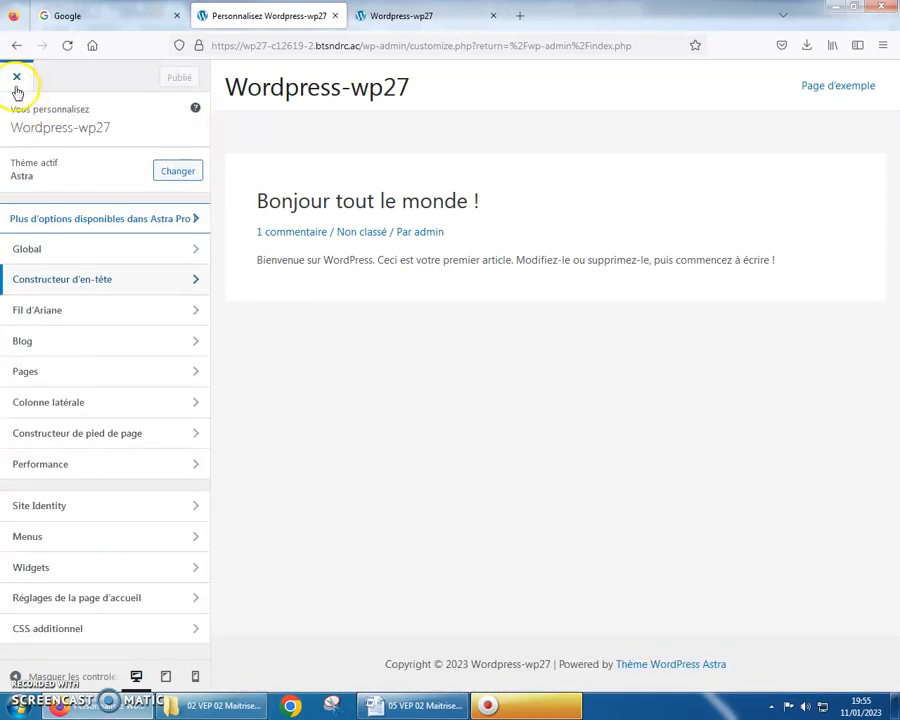
left_click(16, 80)
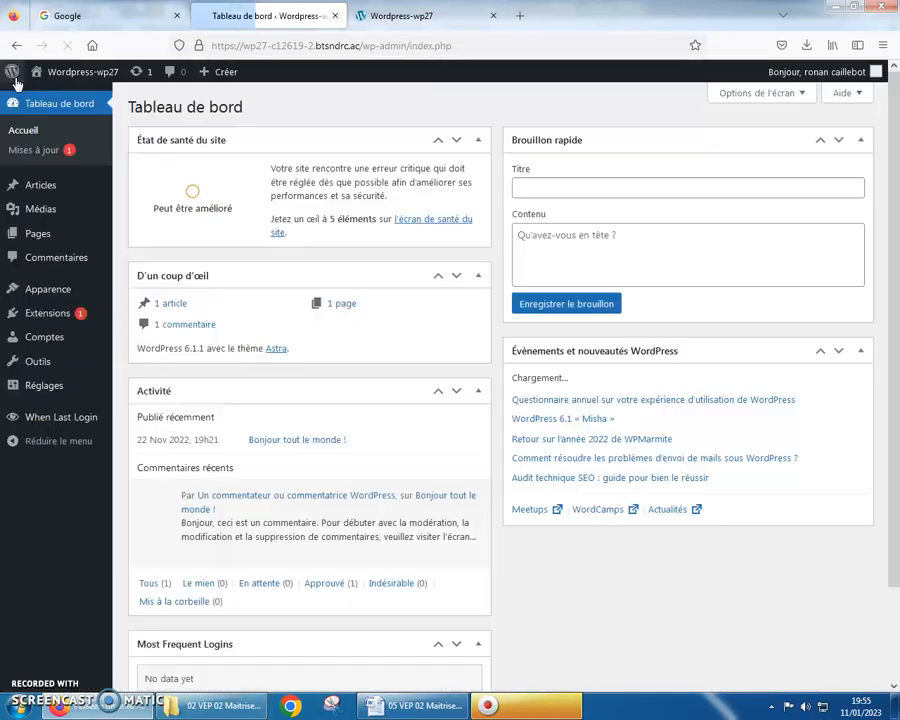
Step: Open the WordPress media library and bring up the file selection for uploading a new media item
mouse_move(44, 208)
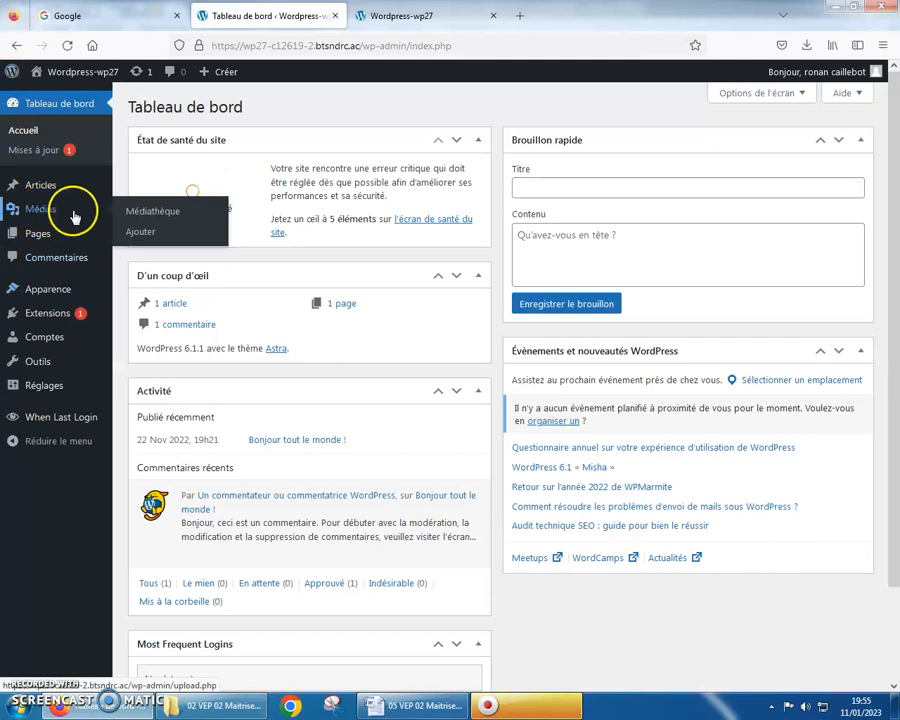
left_click(136, 210)
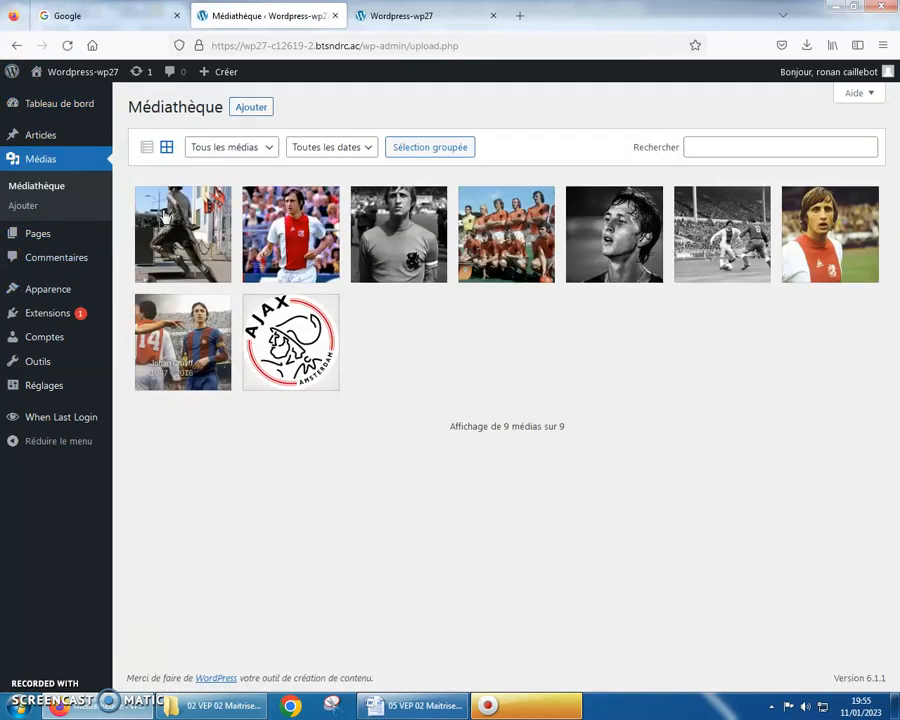
left_click(250, 107)
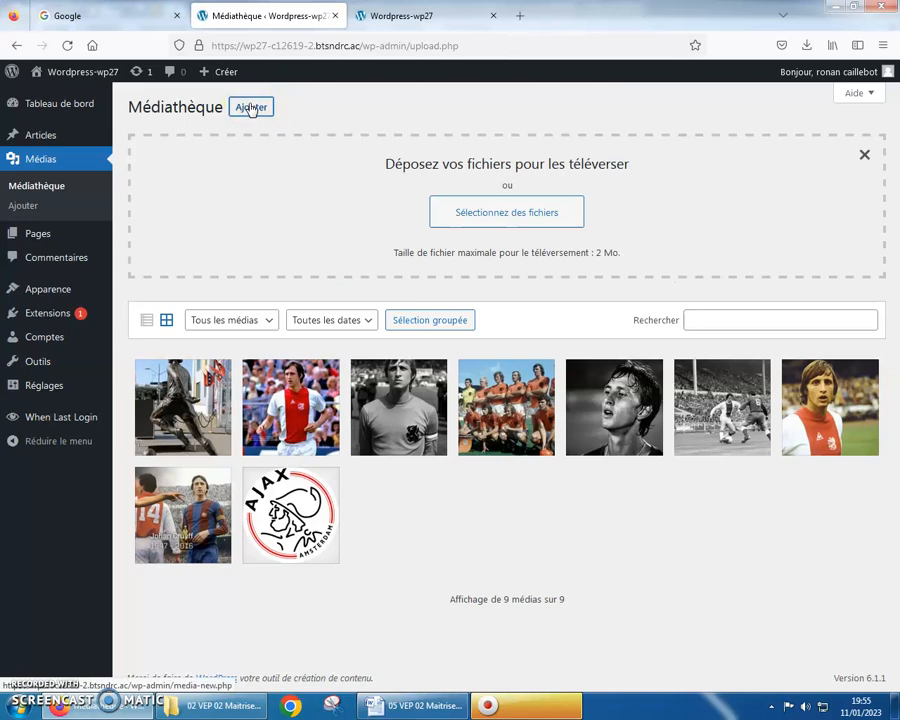
left_click(522, 214)
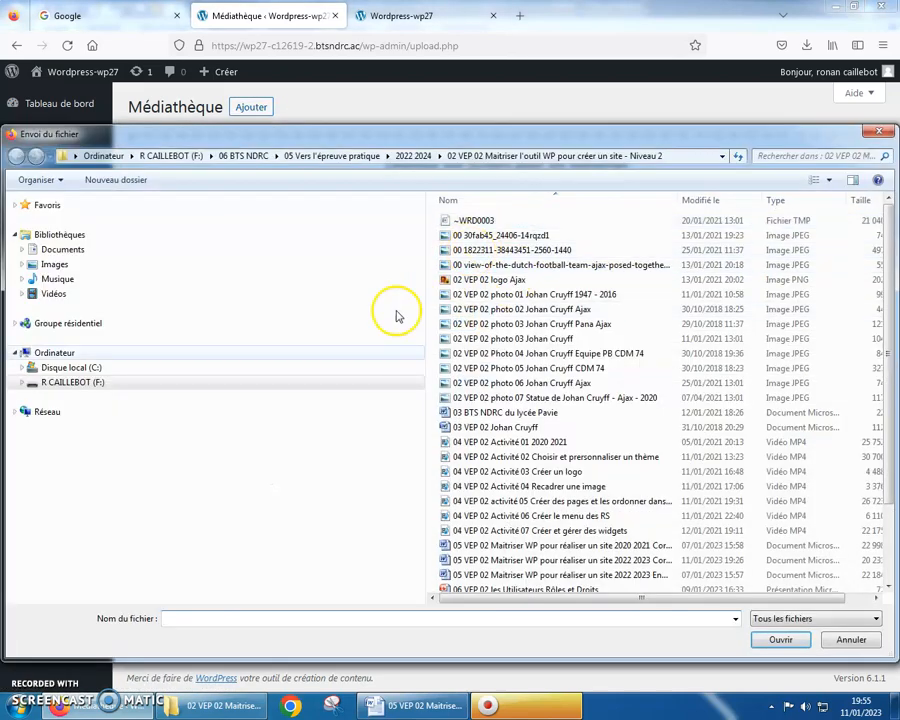
Step: Upload the image 00 30fab45_24406-14rqzd1 from the folder 02 VEP 02 Maitriser l'outil WP pour créer un site - Niveau 2
left_click(67, 384)
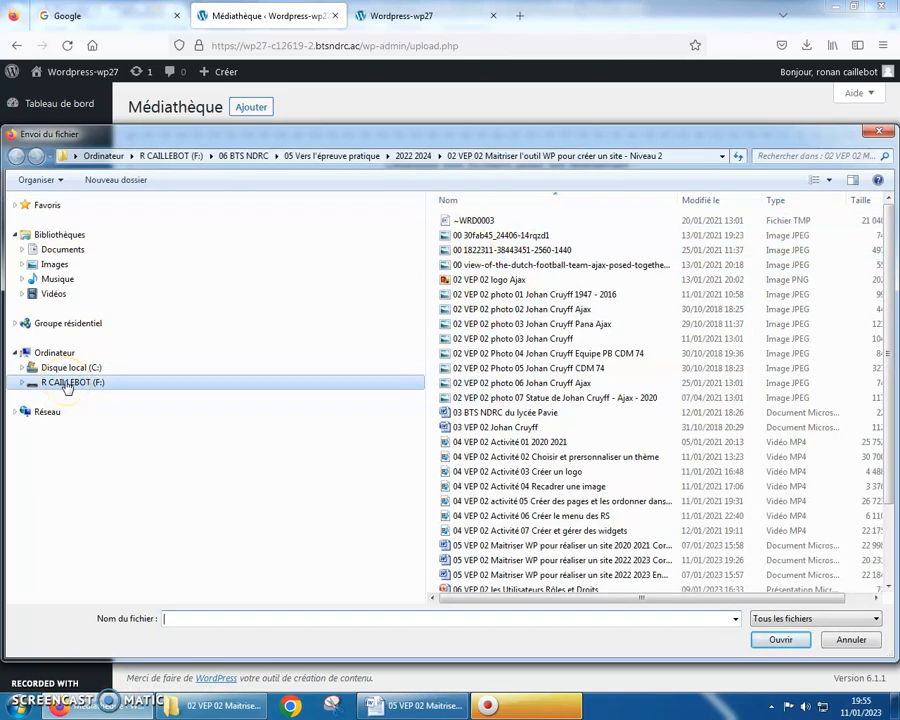
left_click(474, 293)
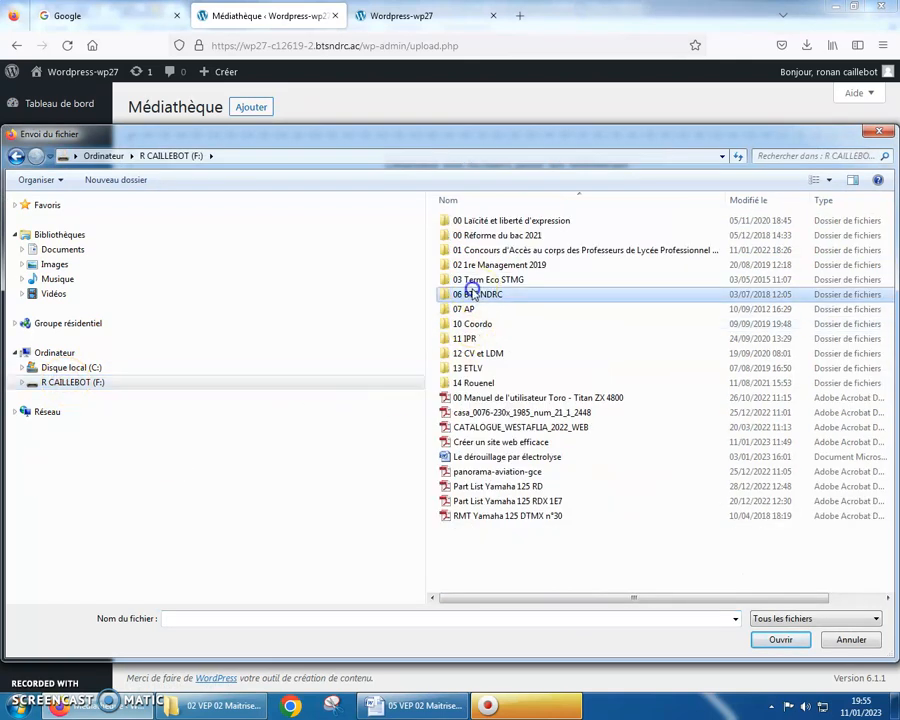
double_click(485, 293)
left_click(473, 252)
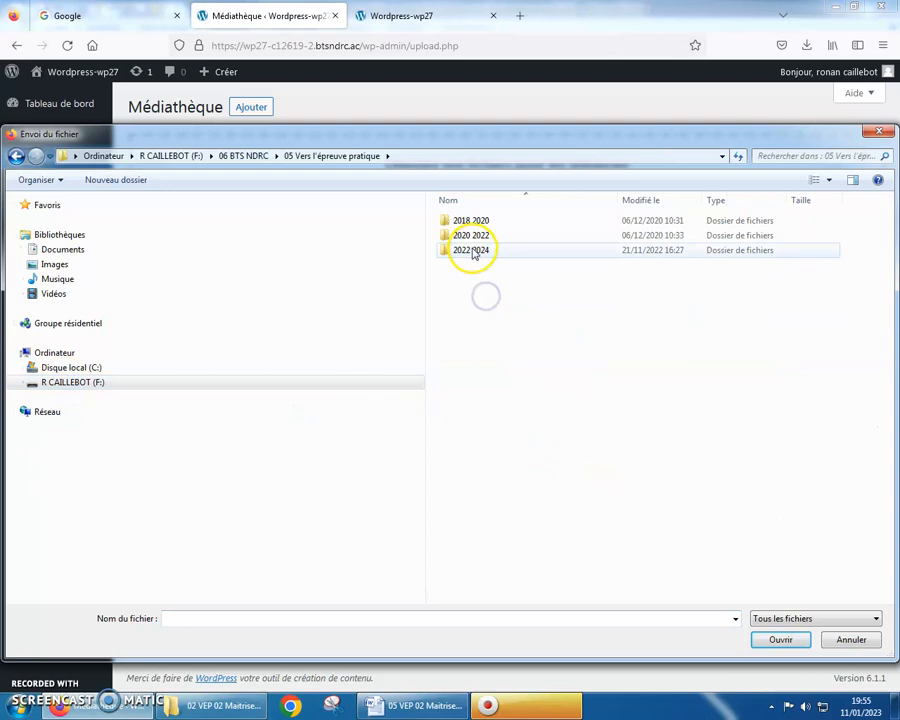
double_click(474, 234)
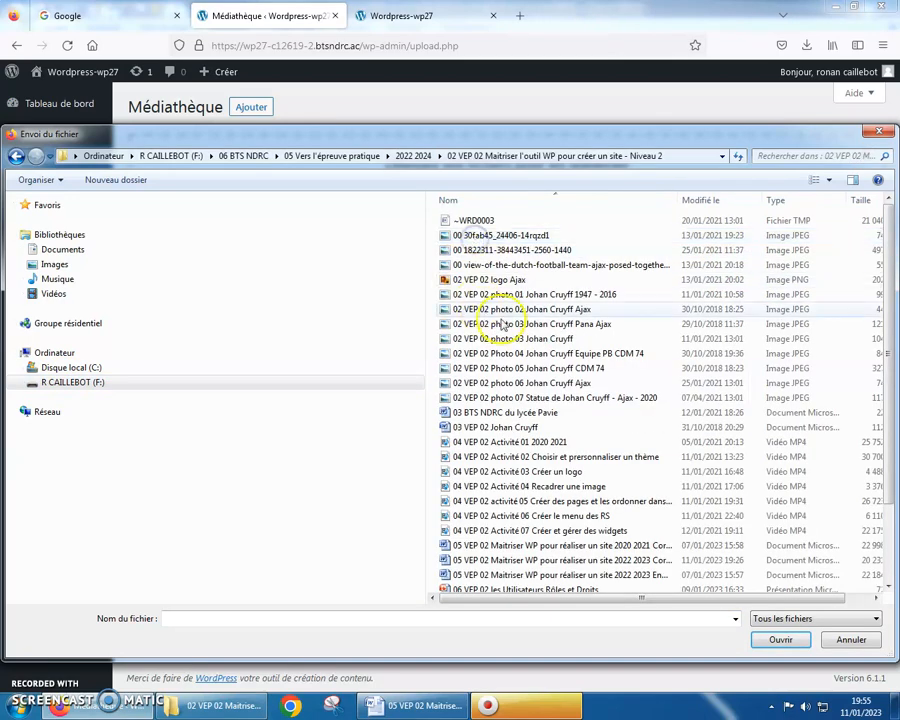
left_click(496, 235)
left_click(780, 639)
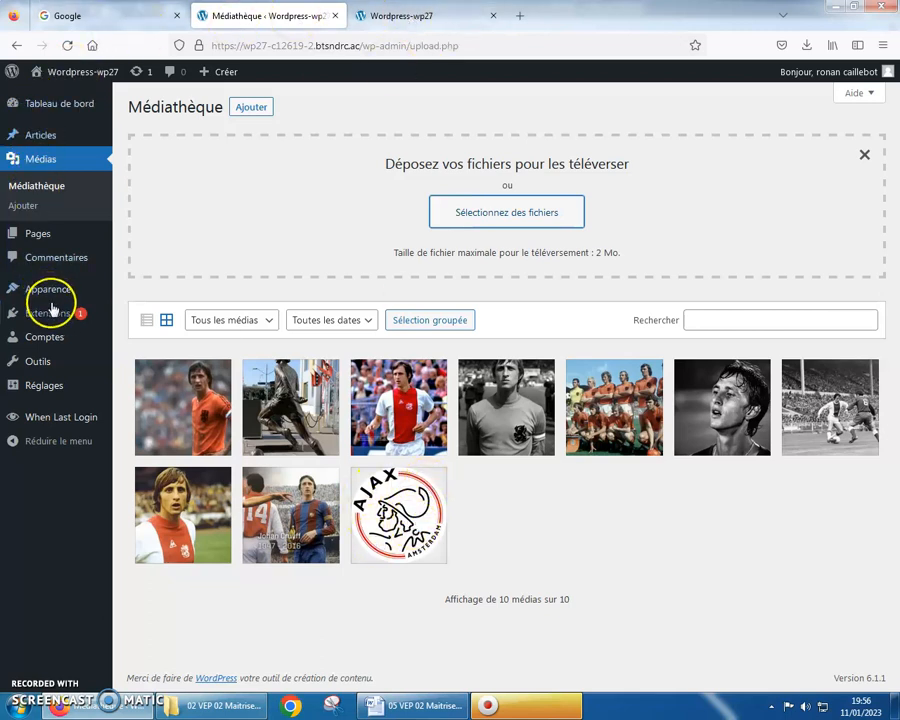
Step: Open the theme customizer and go to the site title and logo settings under Site Identity
mouse_move(50, 291)
left_click(155, 315)
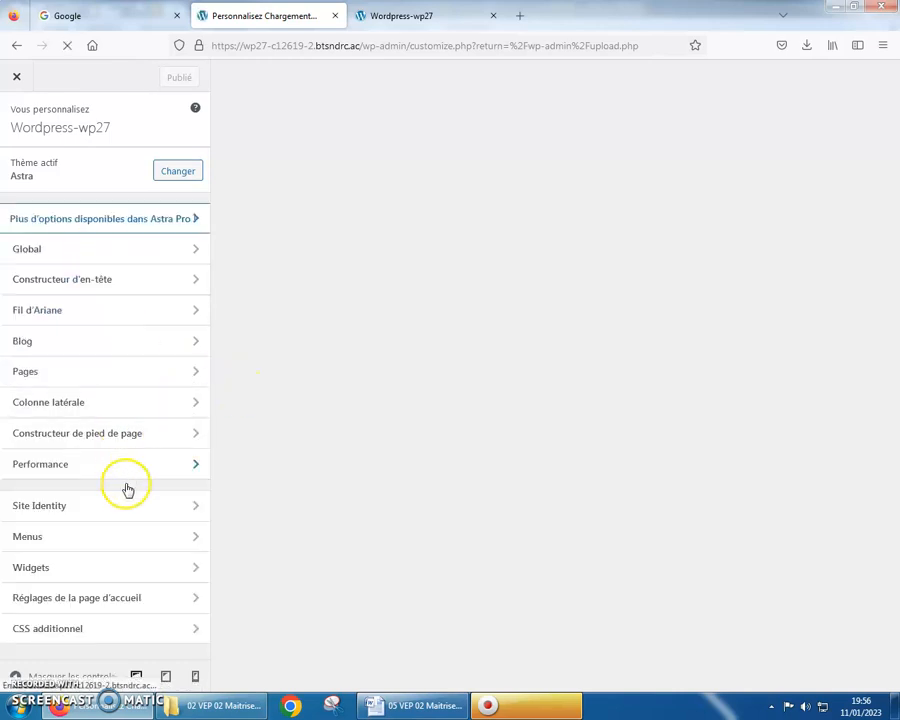
left_click(102, 508)
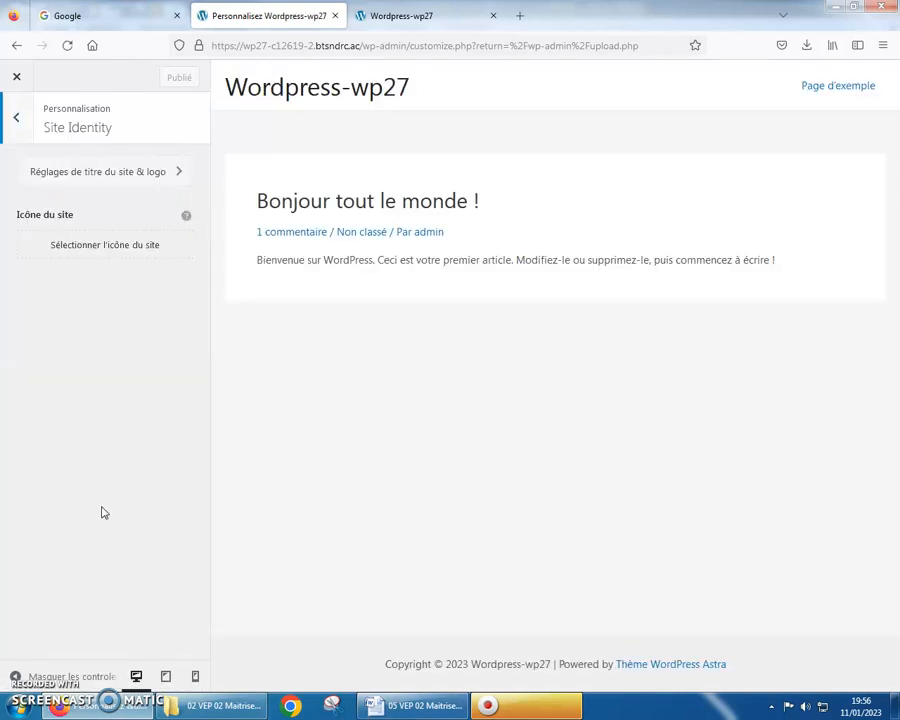
left_click(148, 173)
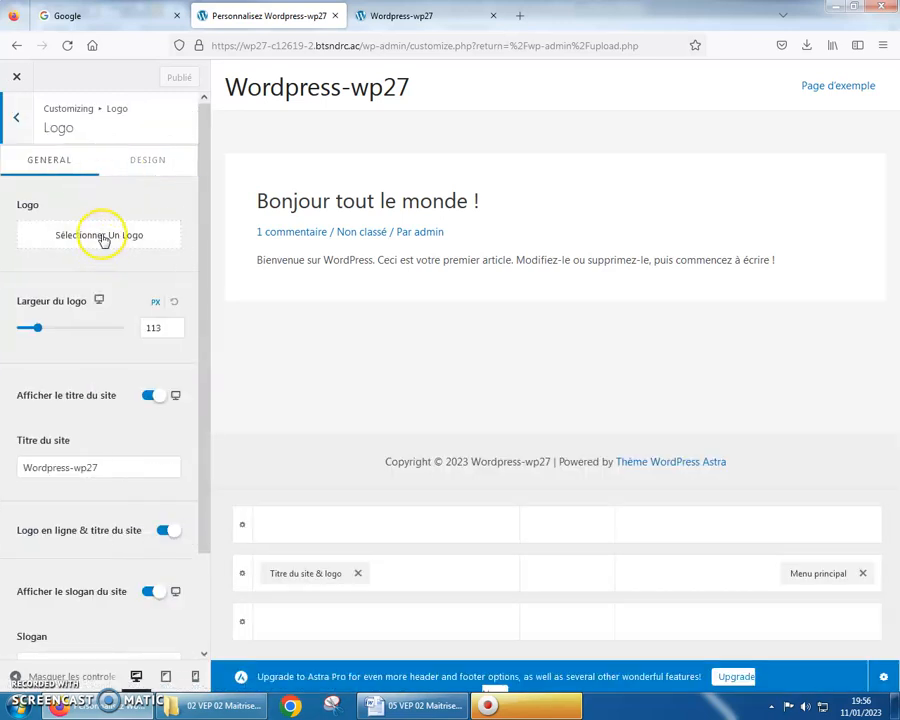
Step: Set 02-VEP-02-logo-Ajax.png from the media library as the site logo without cropping, and set the logo width to 112 px
left_click(104, 235)
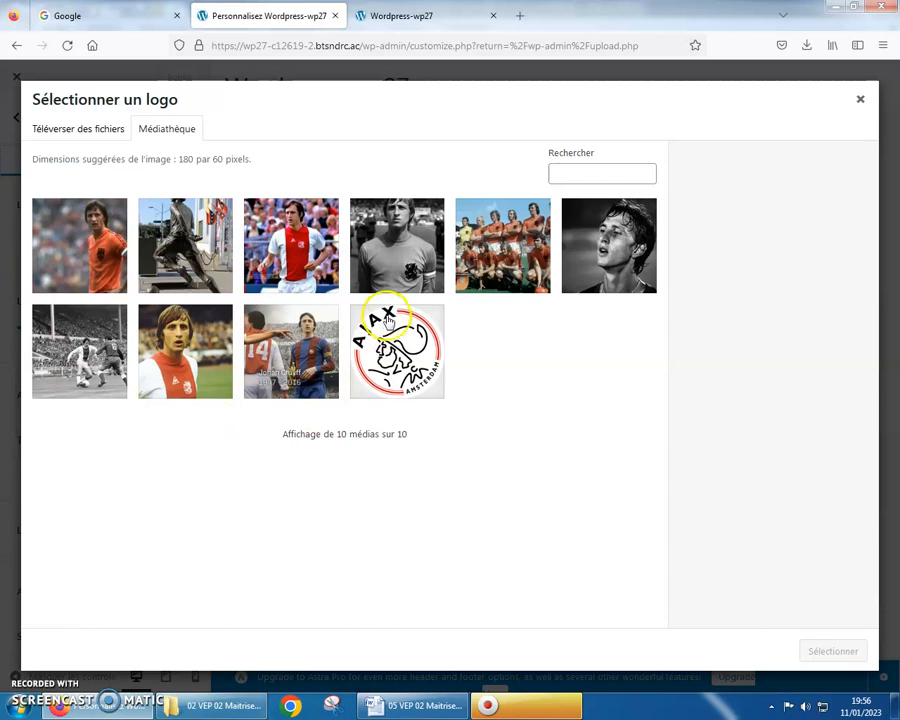
left_click(366, 341)
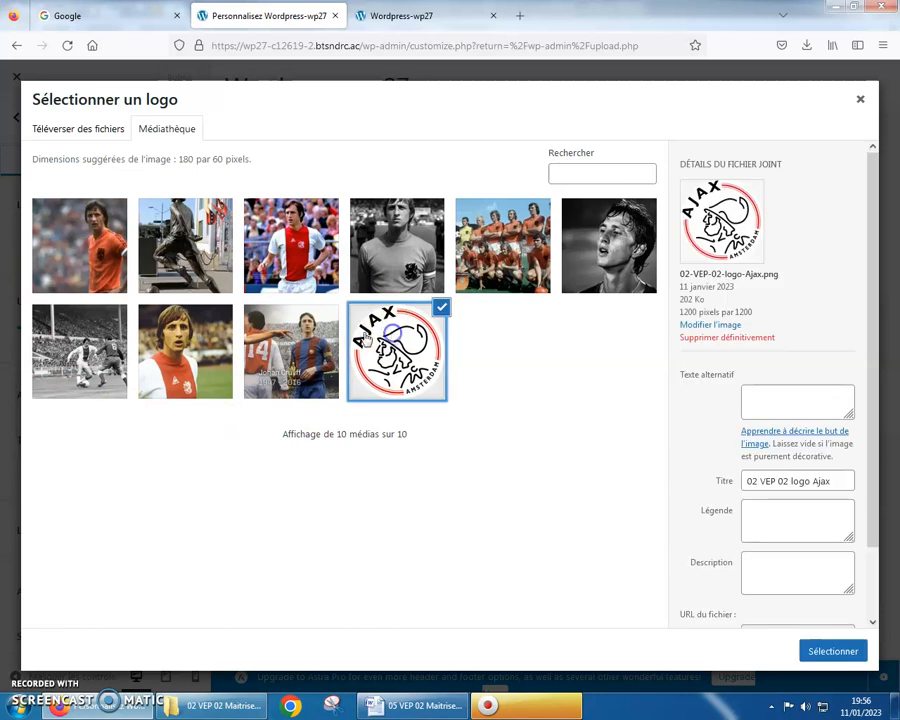
left_click(829, 651)
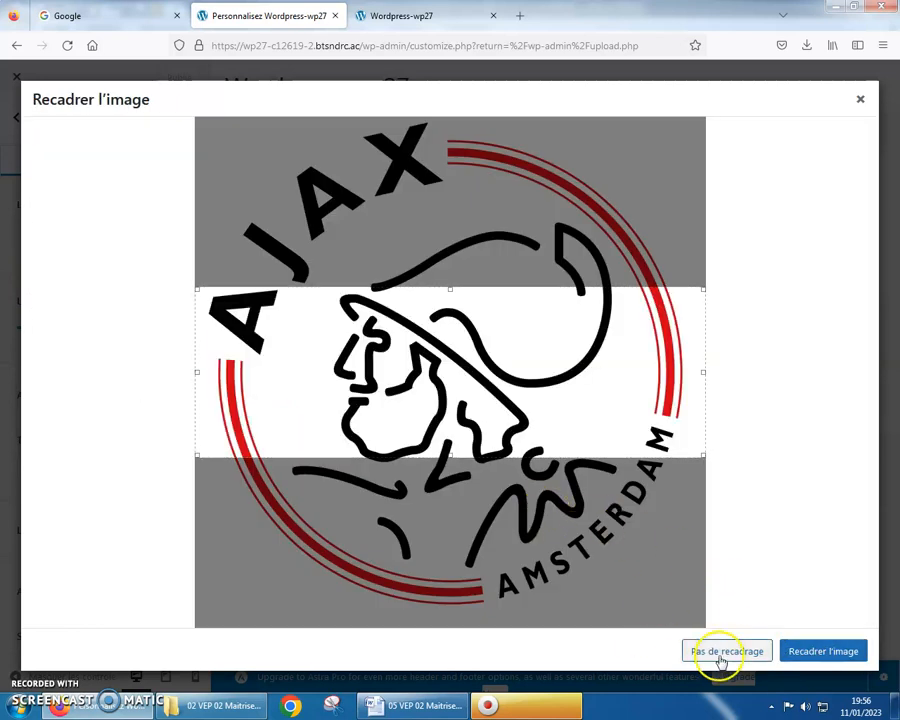
left_click(715, 655)
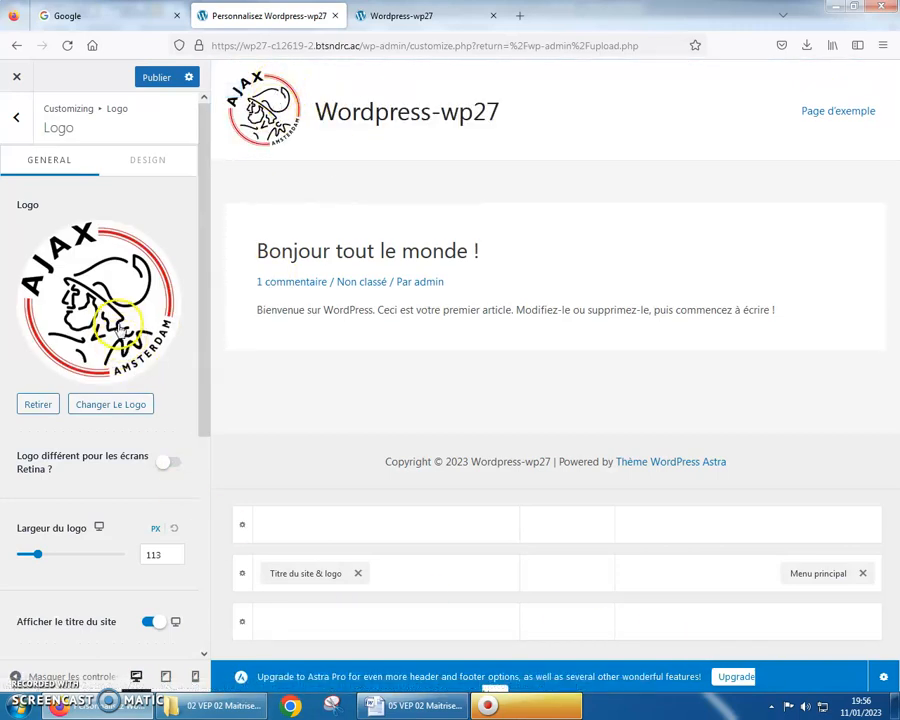
mouse_move(38, 554)
left_mouse_down()
mouse_move(115, 558)
mouse_move(40, 557)
left_mouse_up()
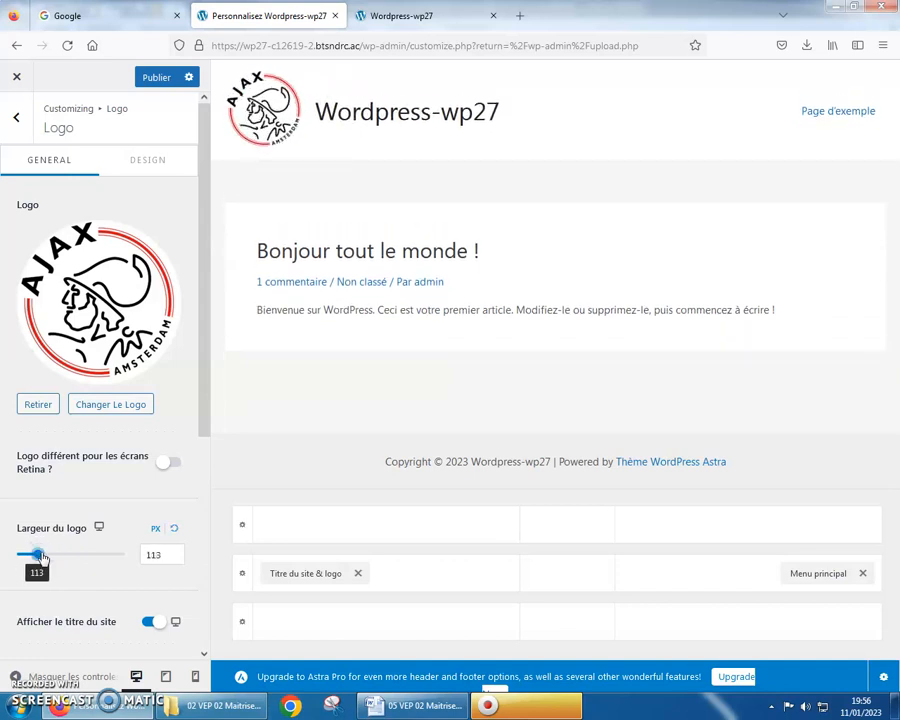
Step: Replace the site title with Johan Cruyff
scroll(94, 508, "down", 3)
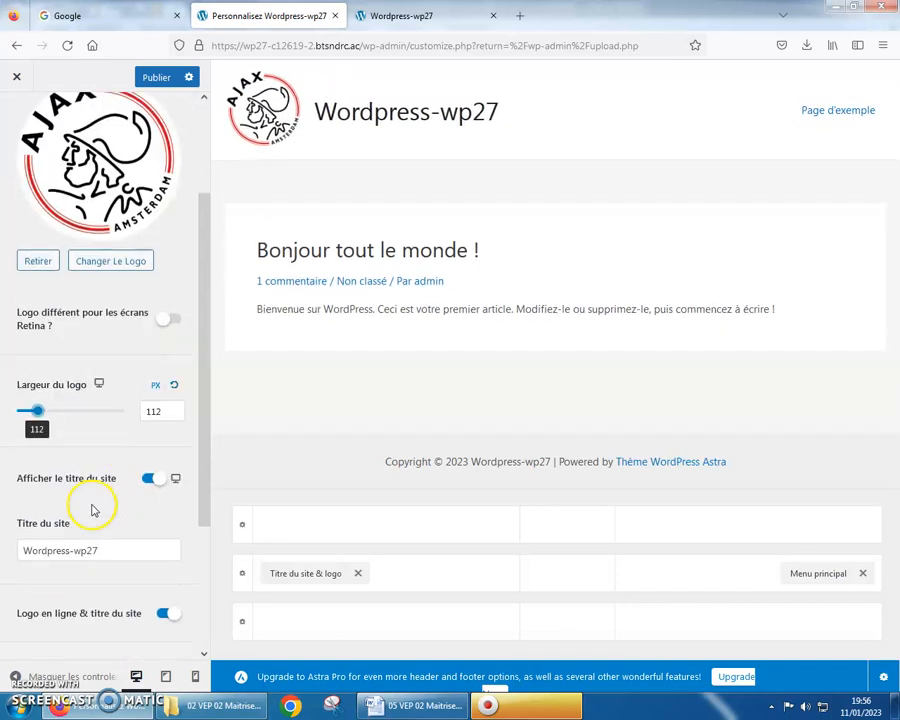
left_click(115, 550)
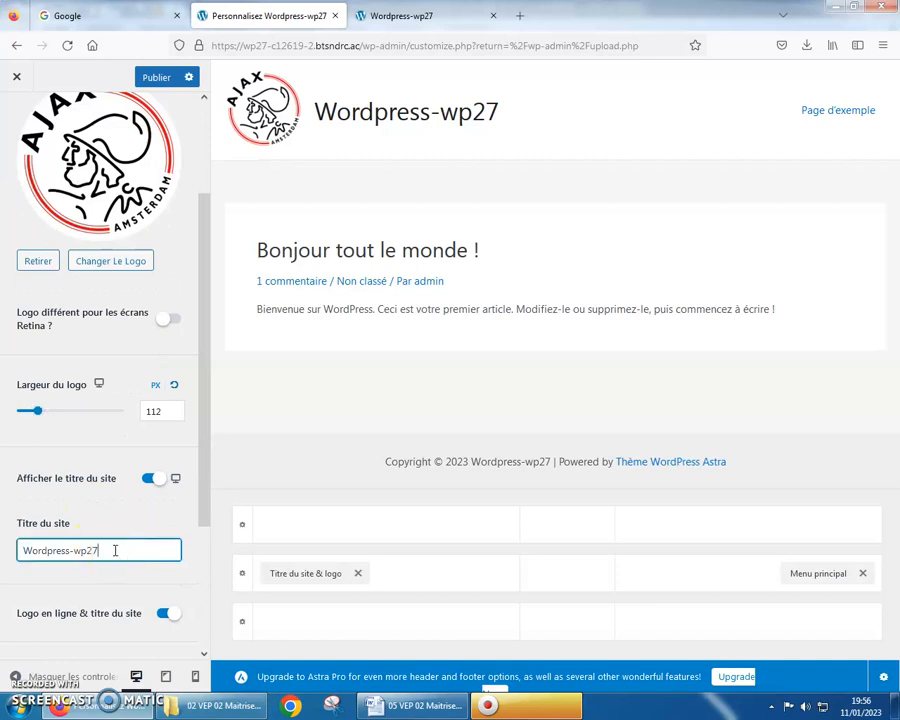
key("BackSpace")
key("BackSpace")
key("BackSpace")
key("BackSpace")
key("BackSpace")
key("BackSpace")
key("BackSpace")
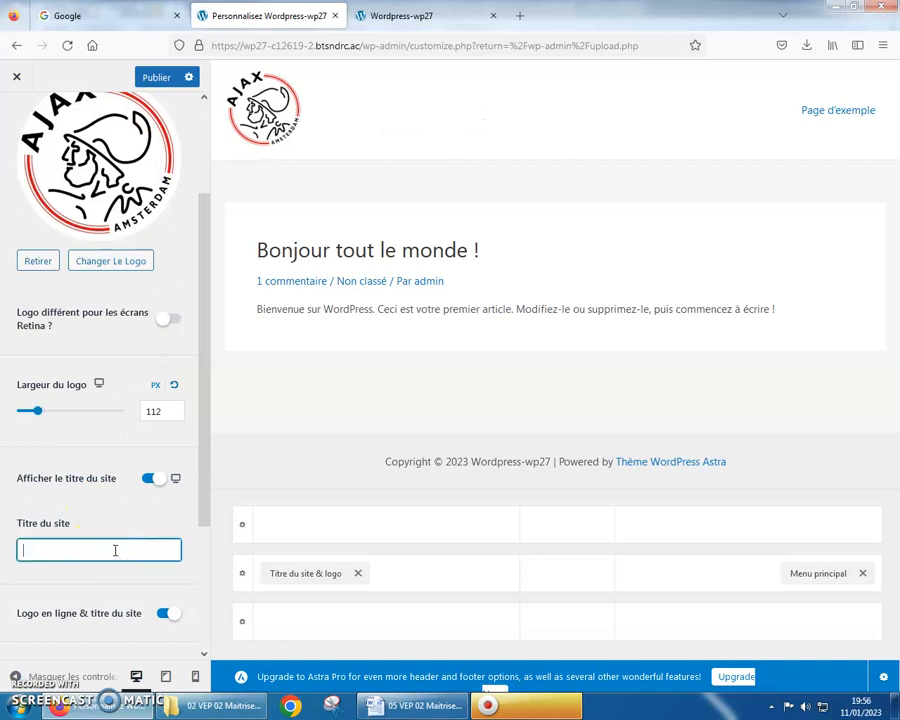
type("J")
left_click(66, 569)
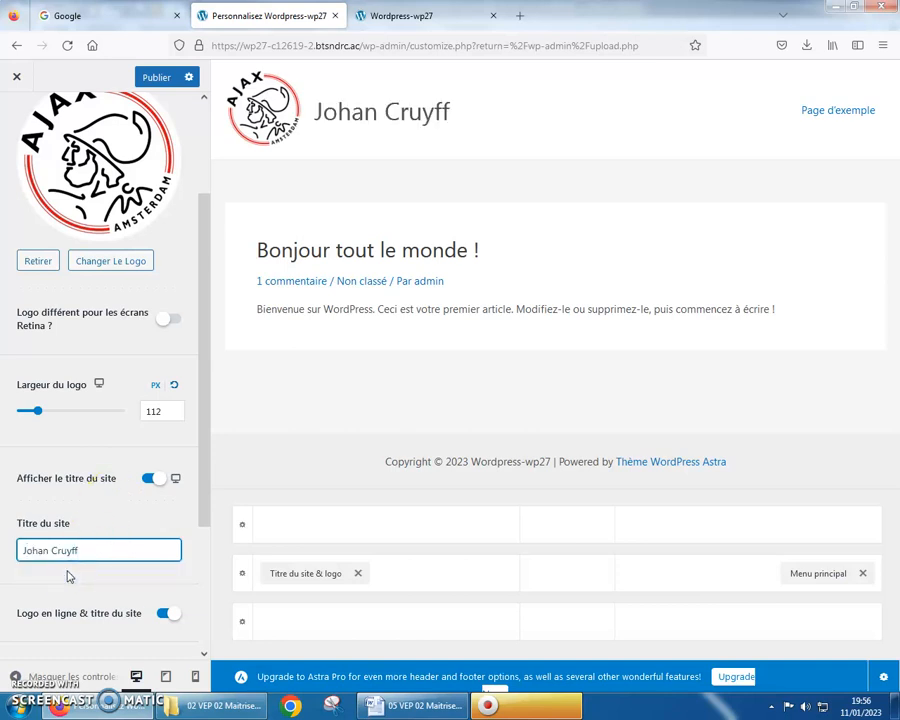
Step: Set the site slogan to "Le hollandais volant, un football de légende" and demonstrate switching its display off and back on
scroll(68, 576, "down", 1)
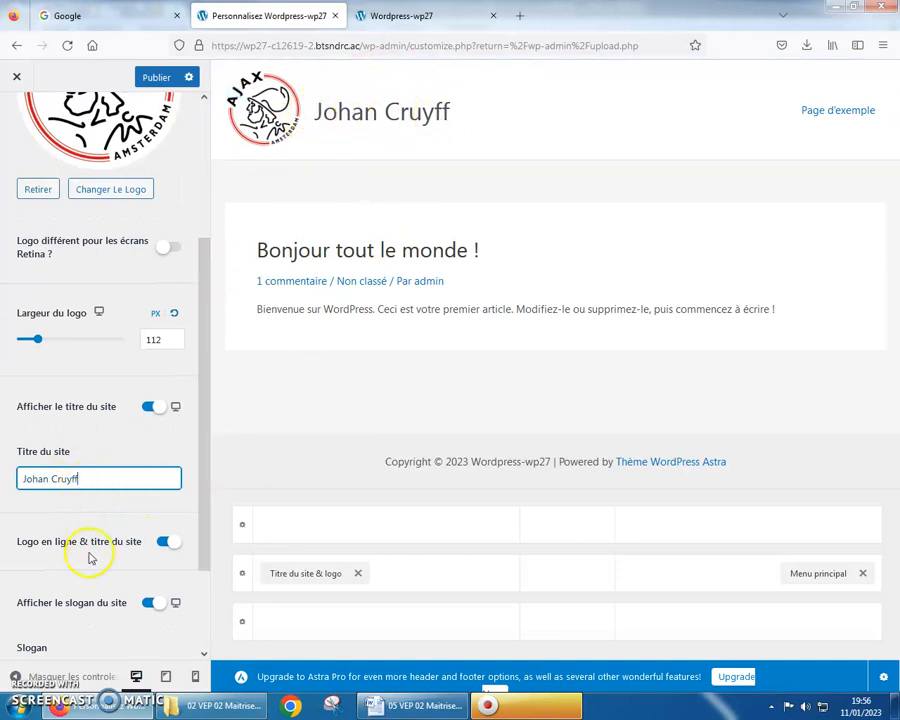
left_click(148, 606)
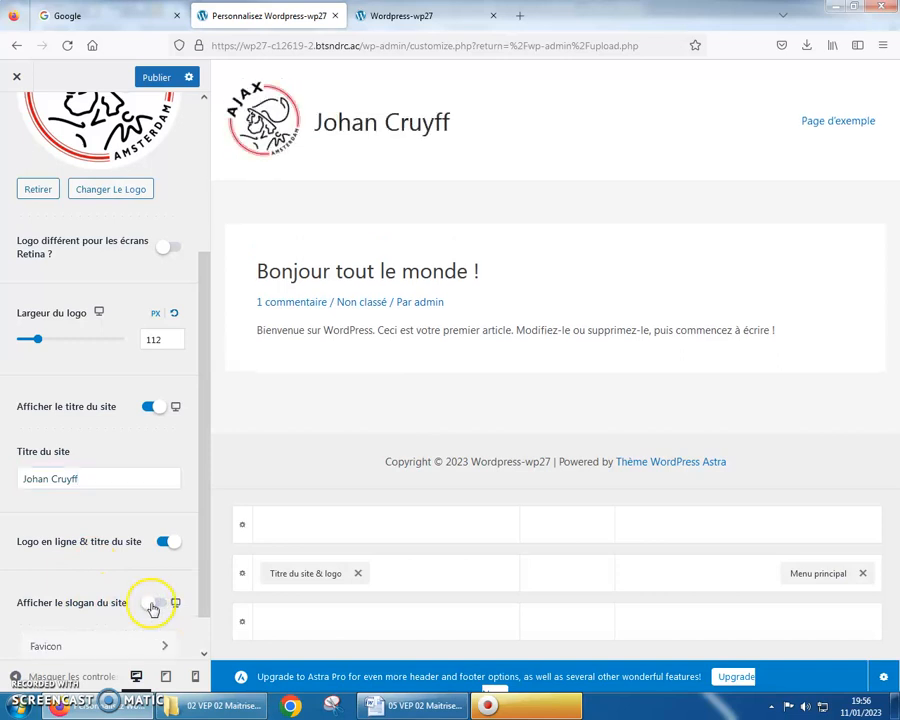
left_click(163, 606)
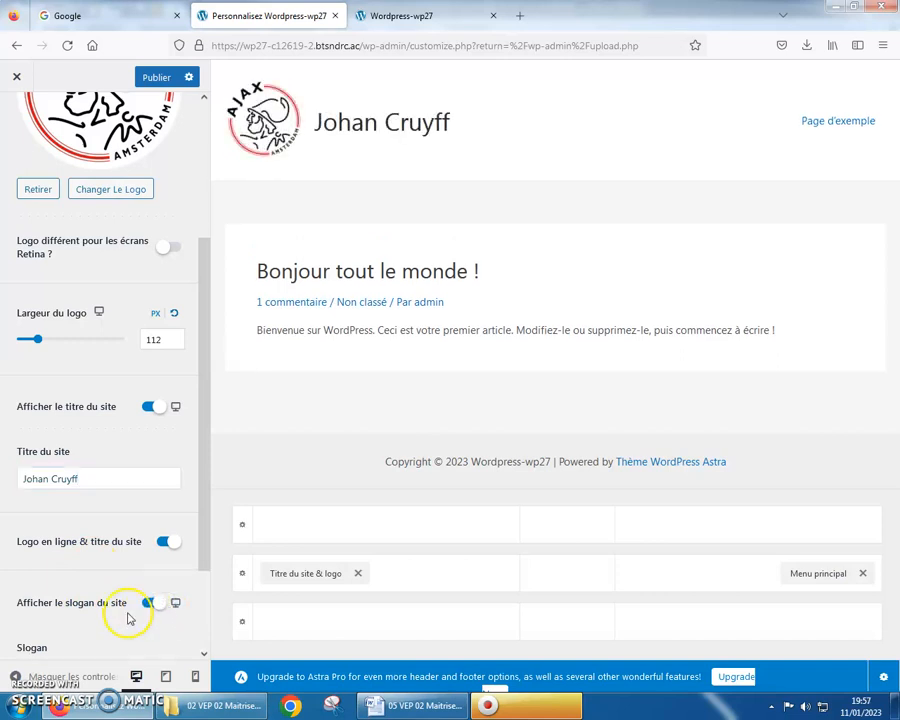
scroll(42, 629, "down", 2)
left_click(49, 553)
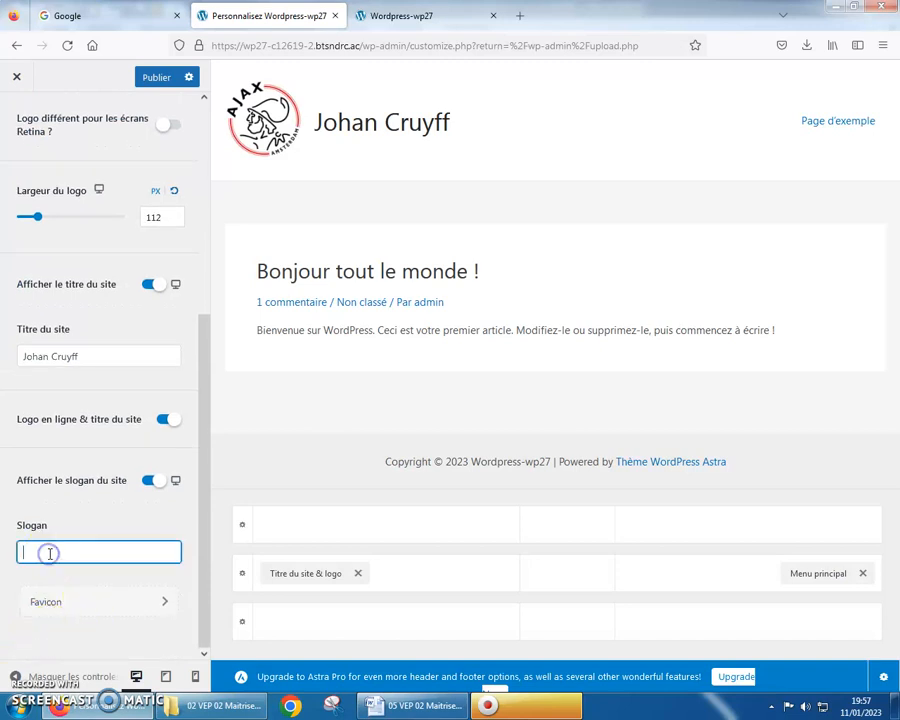
type("L")
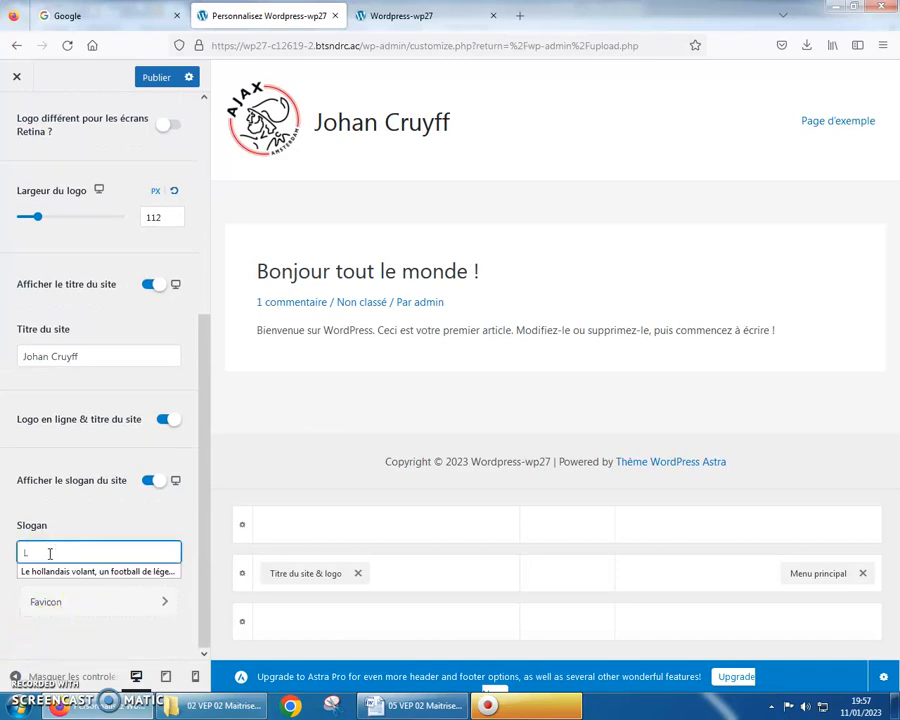
left_click(80, 573)
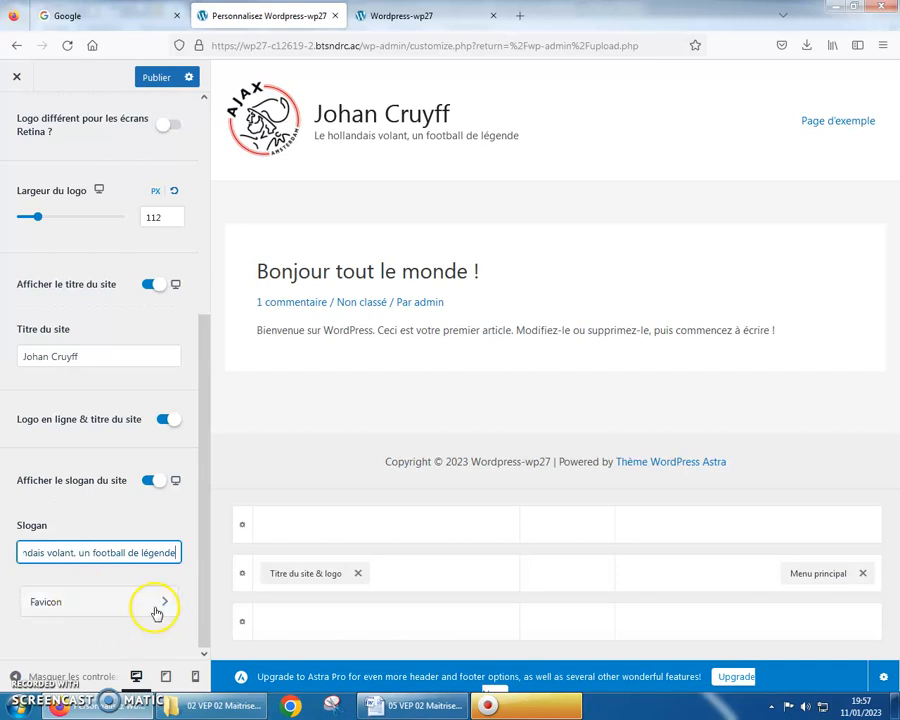
left_click(151, 481)
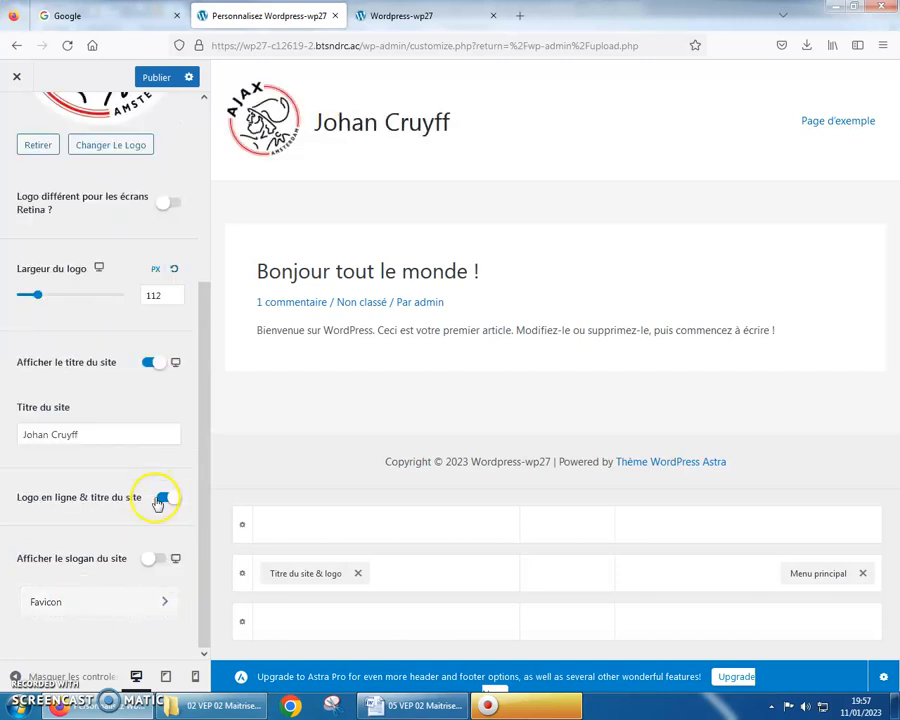
left_click(158, 558)
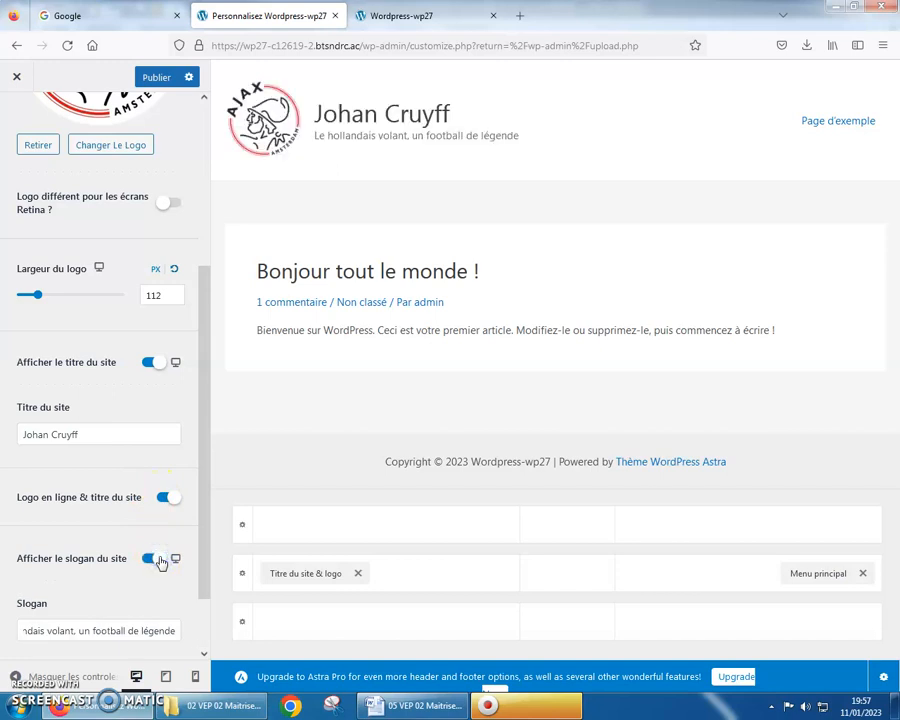
Step: Set 02-VEP-02-photo-02-Johan-Cruyff-Ajax.jpg from the media library as the site icon, using the proposed square crop
scroll(160, 560, "down", 2)
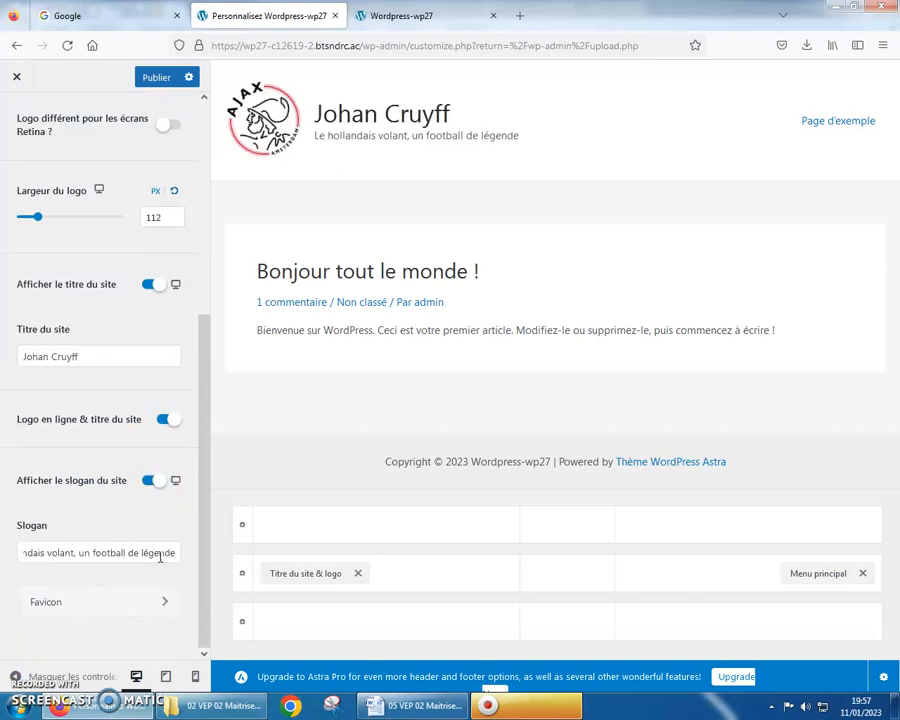
left_click(160, 600)
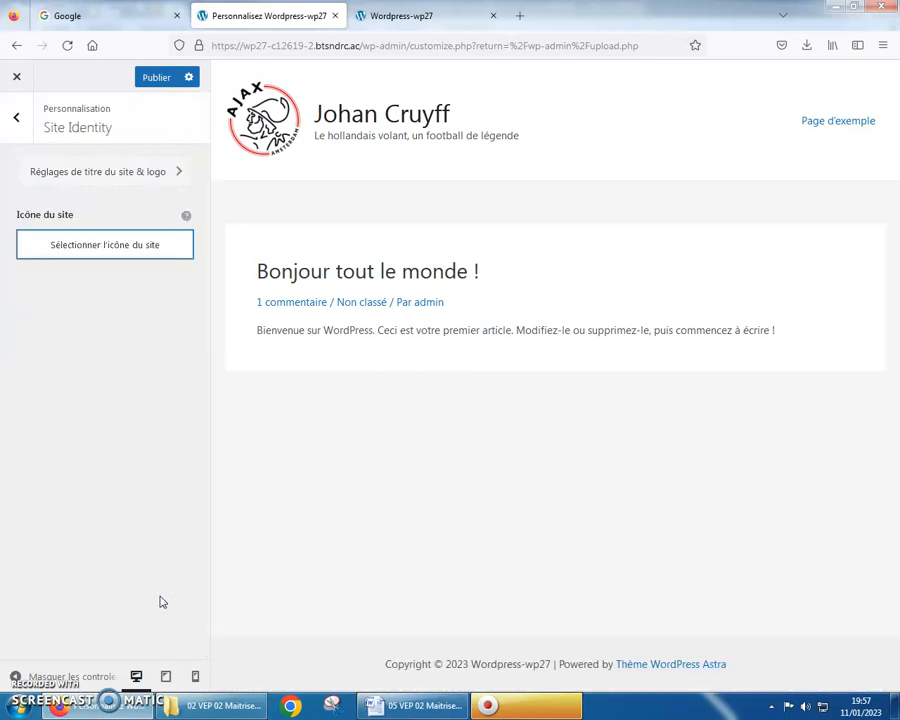
left_click(212, 19)
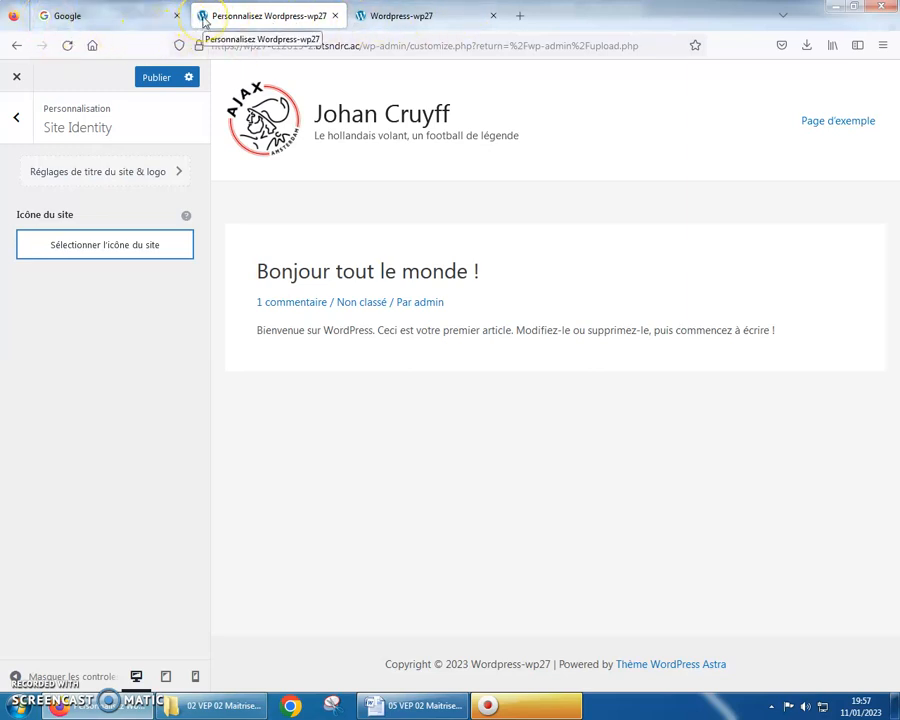
left_click(150, 242)
left_click(120, 248)
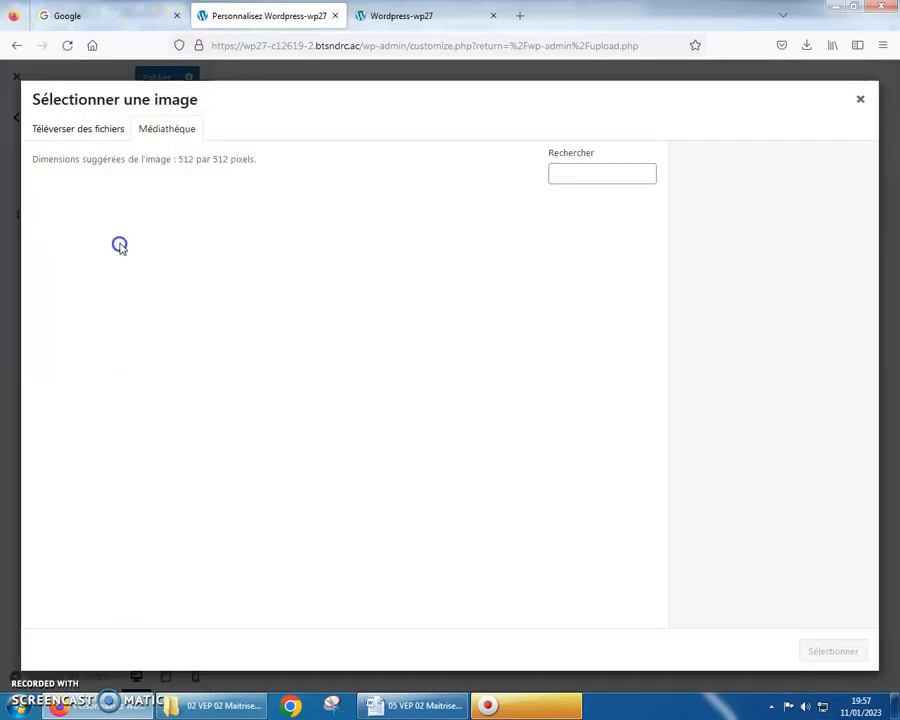
left_click(210, 408)
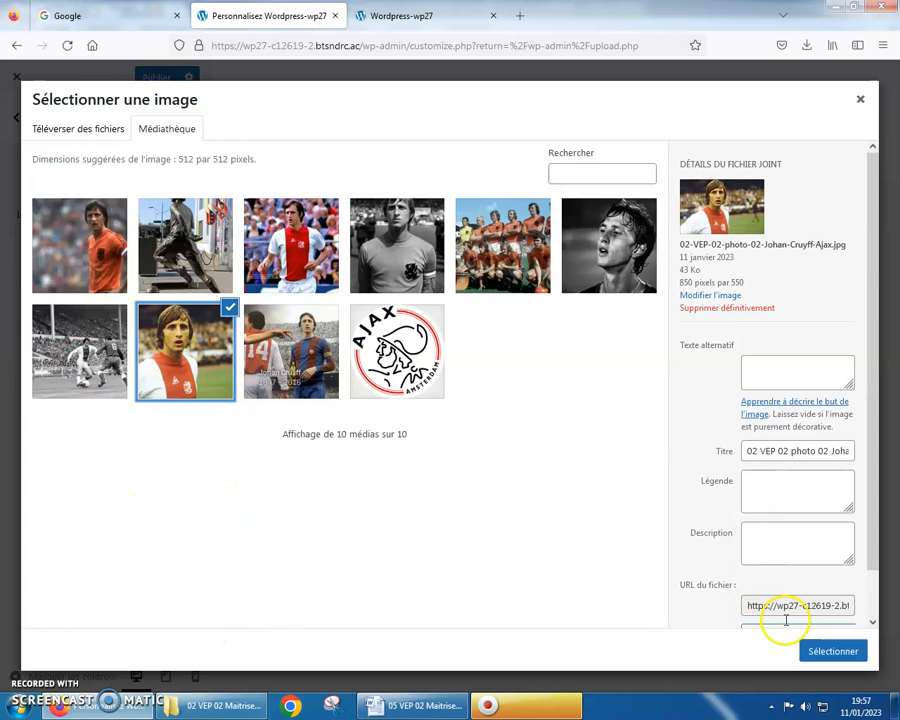
left_click(832, 652)
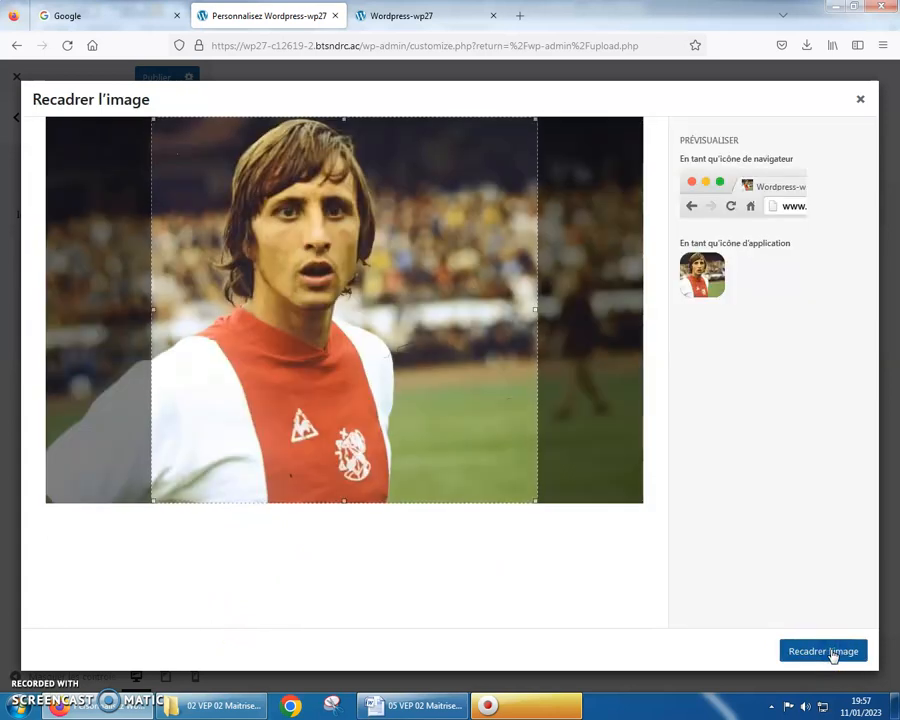
left_click(832, 652)
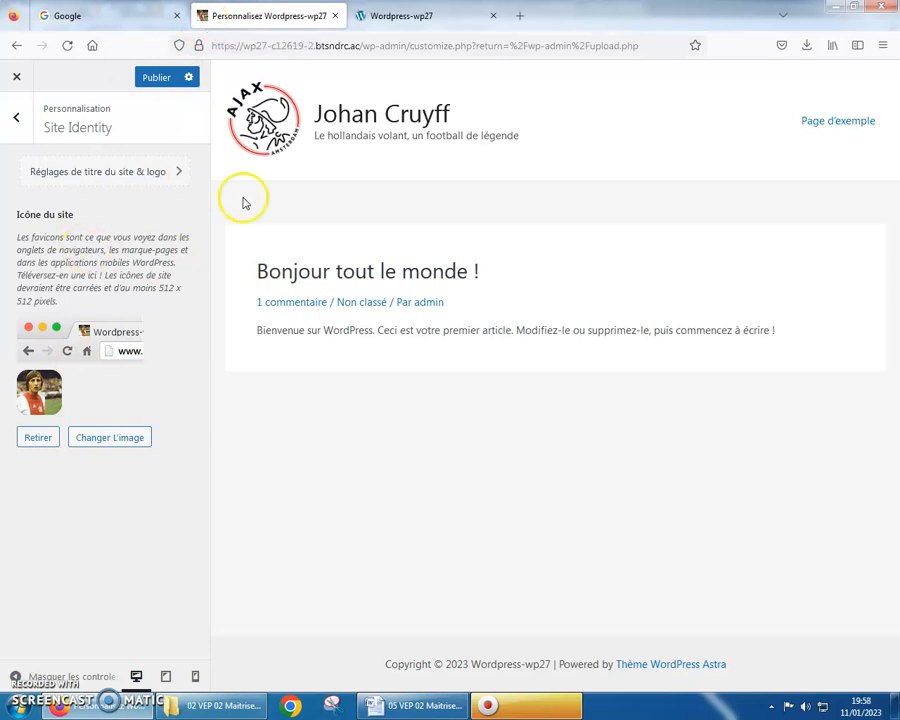
Step: Publish the site identity changes and reload the public site to check the logo, title, slogan and icon
left_click(155, 78)
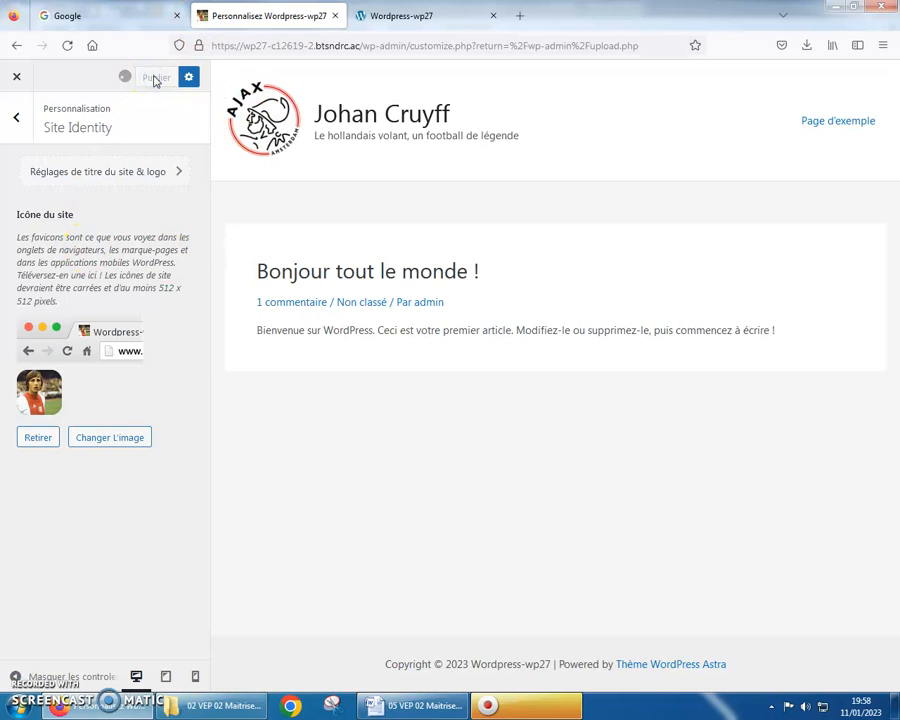
left_click(397, 15)
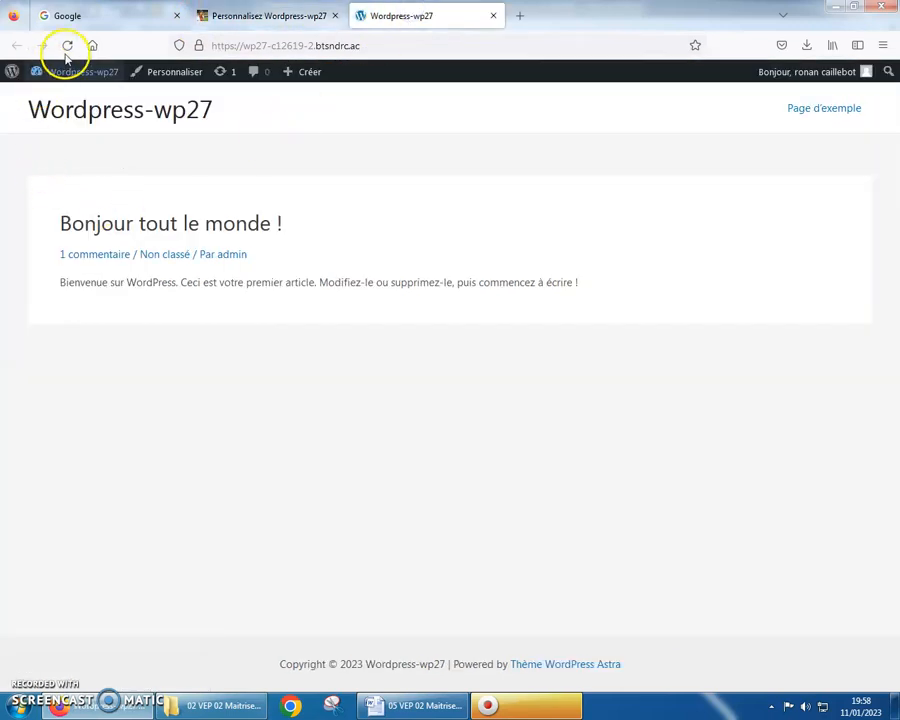
left_click(241, 16)
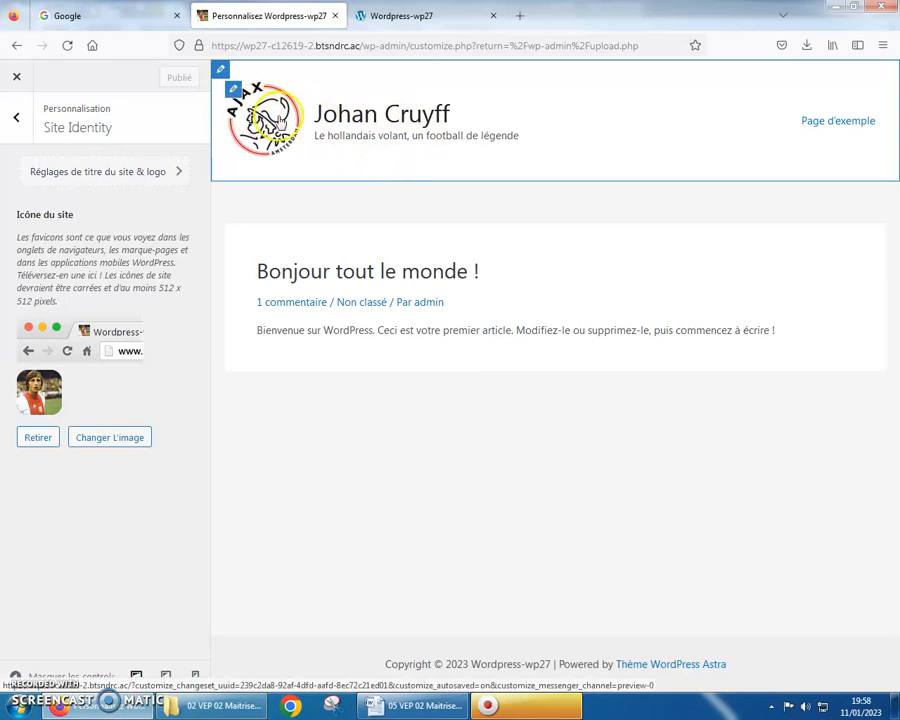
left_click(395, 16)
left_click(67, 45)
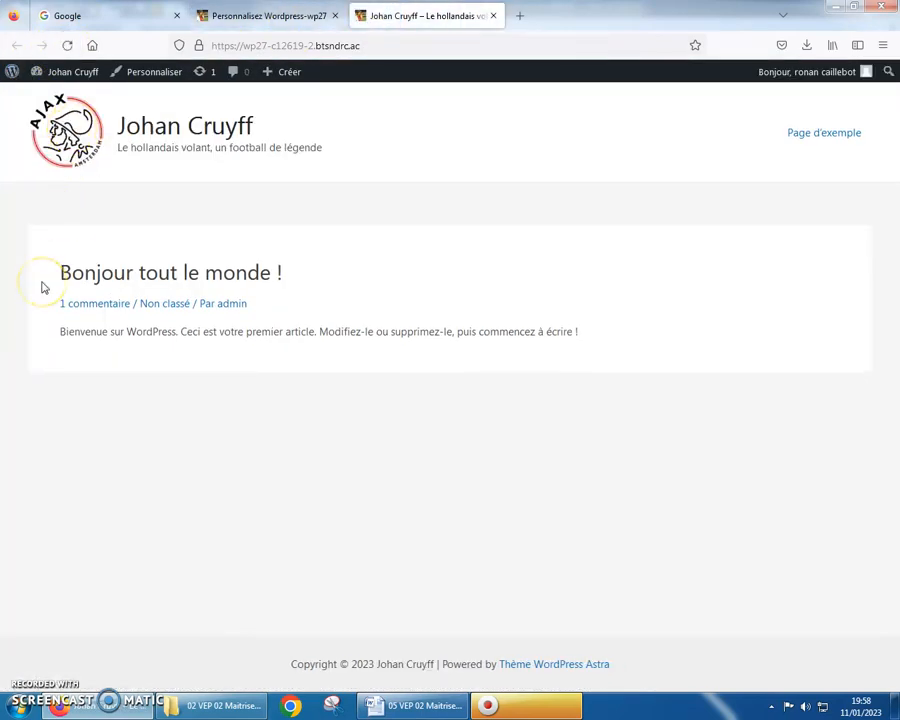
Step: Return to the customizer's main list and reopen the site title and logo settings under Site Identity
left_click(237, 16)
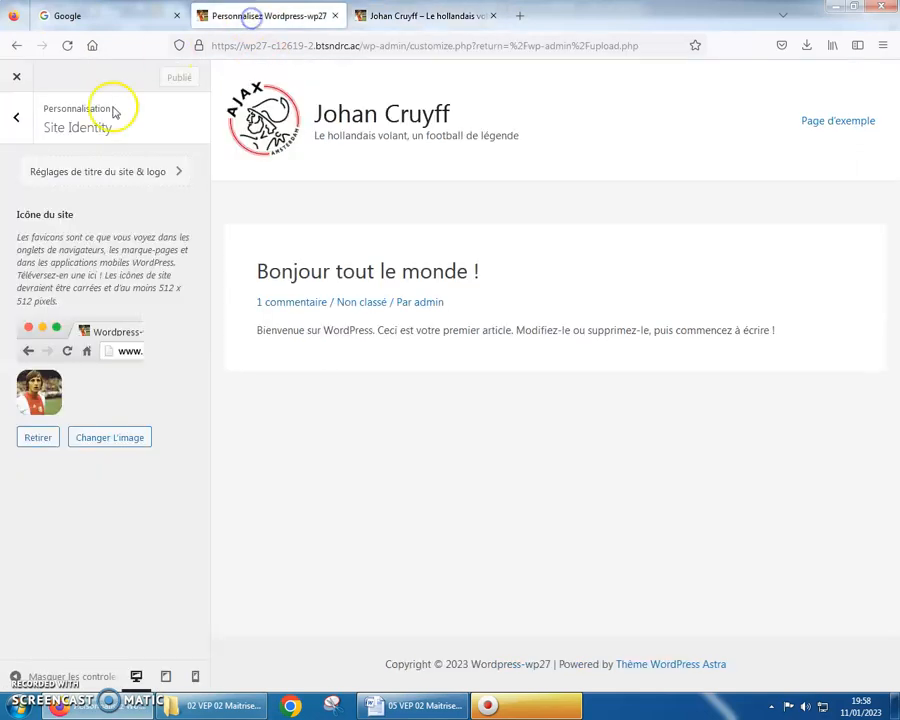
left_click(15, 118)
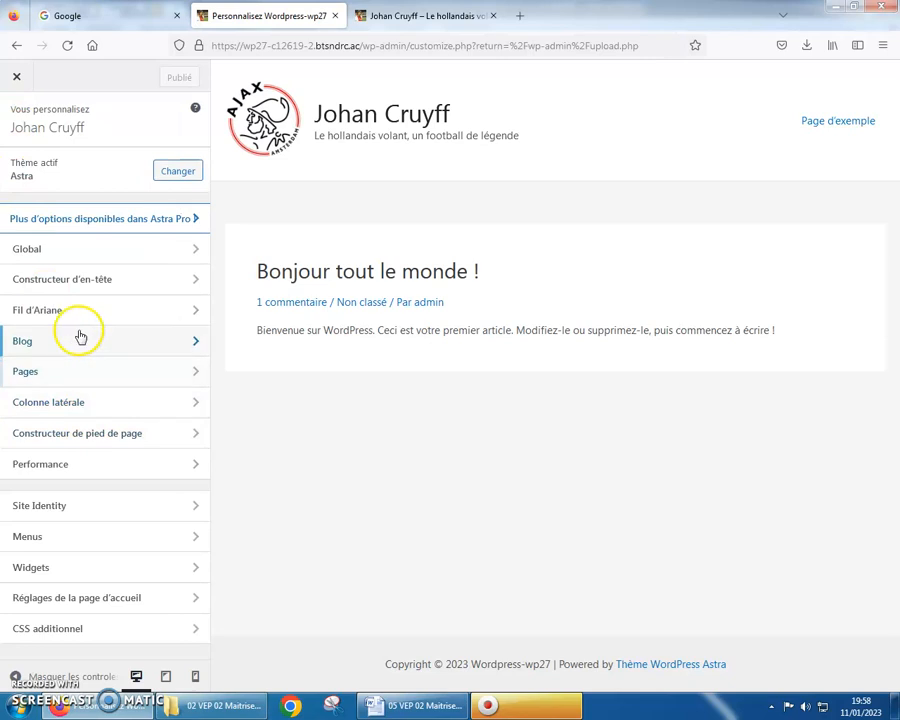
left_click(100, 508)
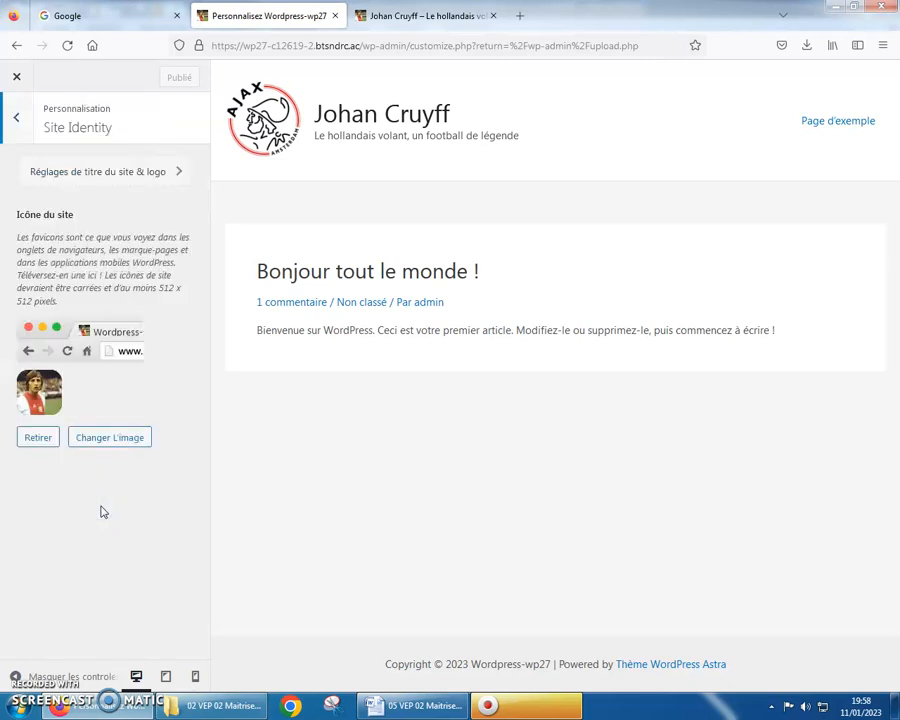
left_click(68, 174)
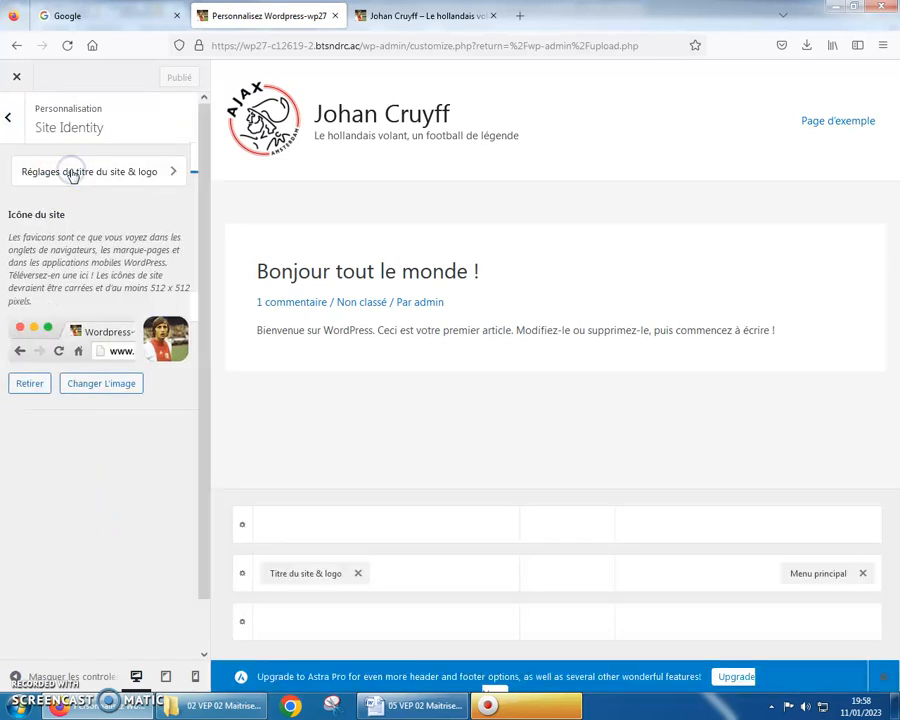
Step: In the logo design settings, set the title font size to 72 px and the title colour to red AE1313
left_click(152, 163)
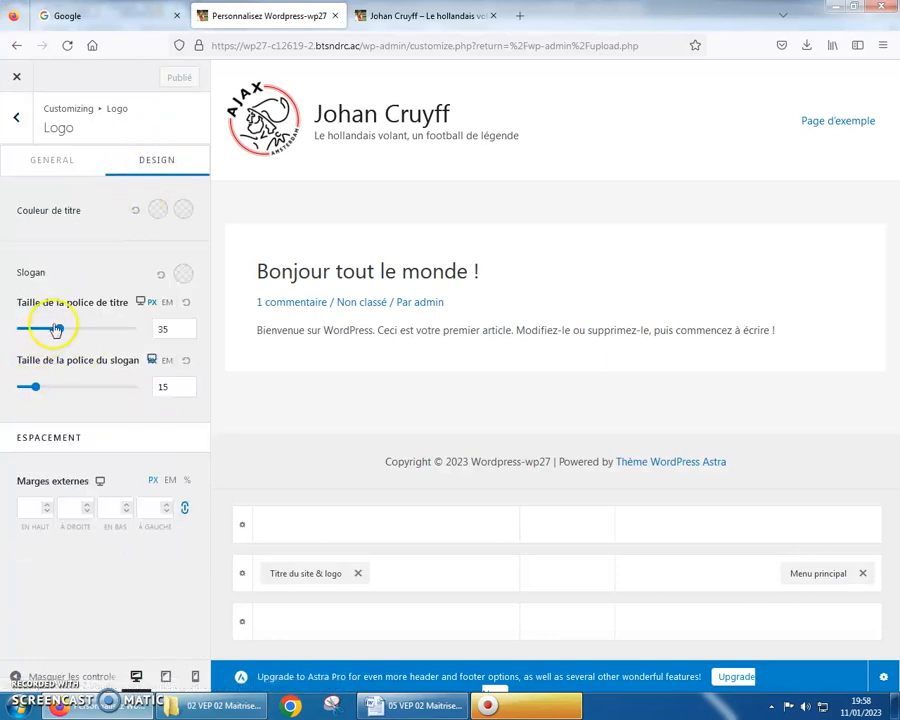
left_click_drag(60, 330, 103, 330)
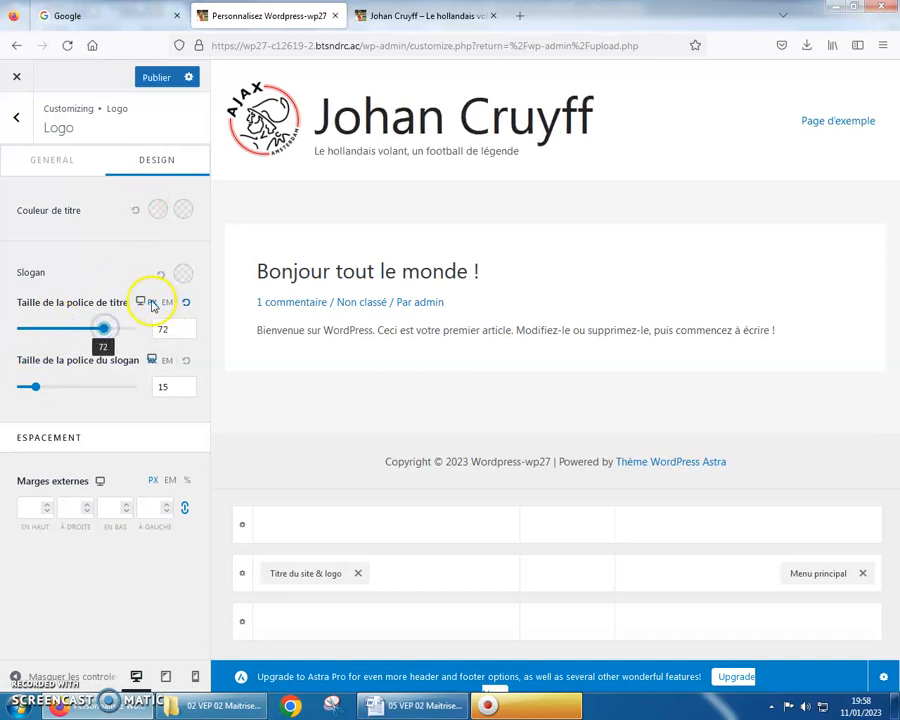
left_click(158, 209)
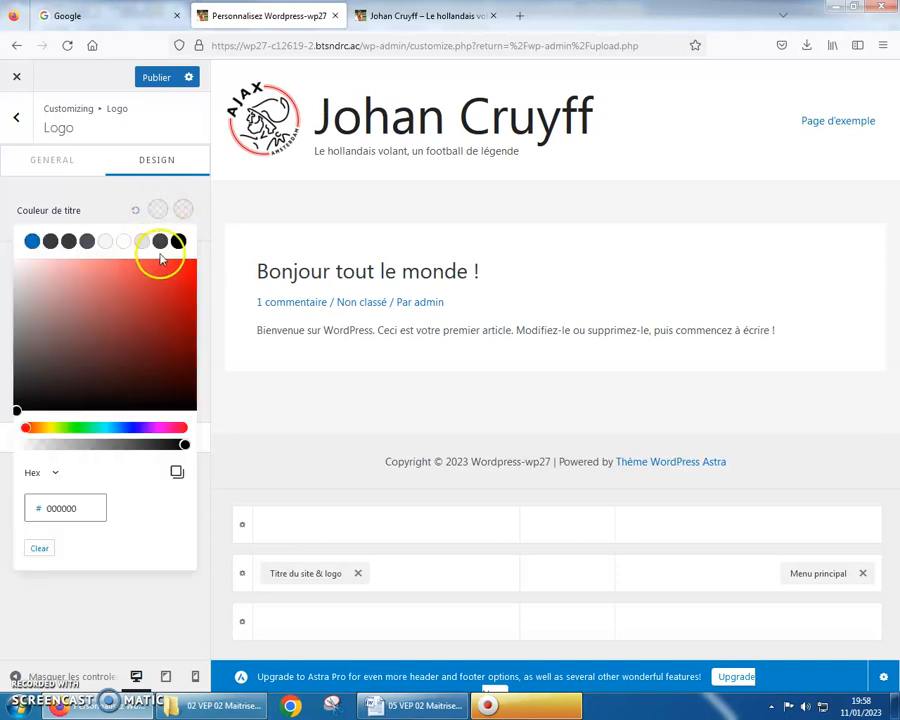
left_click(174, 309)
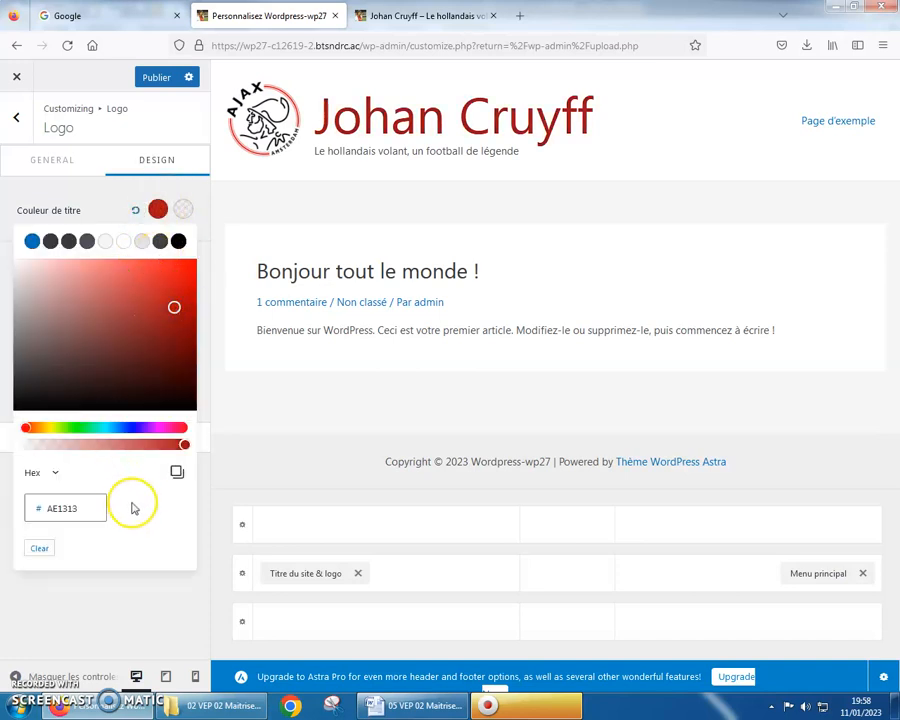
left_click(103, 185)
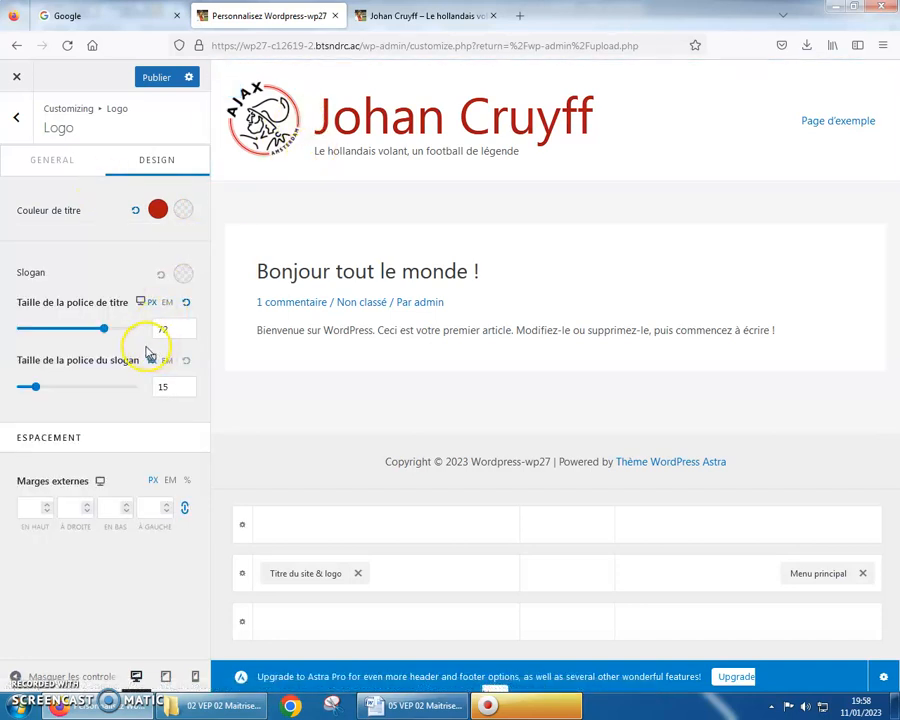
Step: Set the slogan font size to 30 px and its colour to dark blue 160896
left_click_drag(33, 387, 54, 387)
left_click(163, 387)
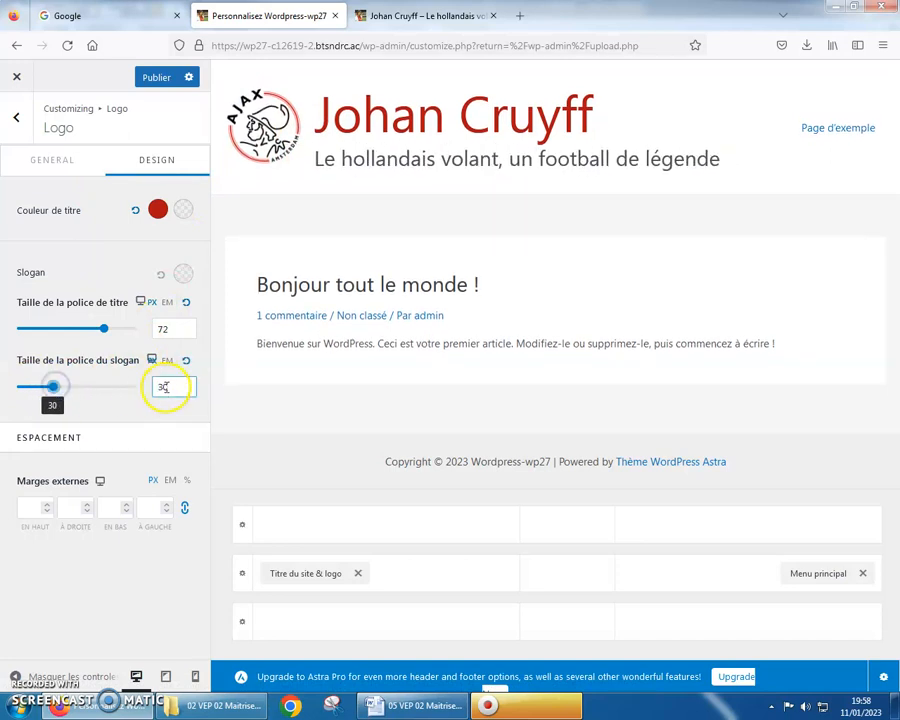
left_click(181, 272)
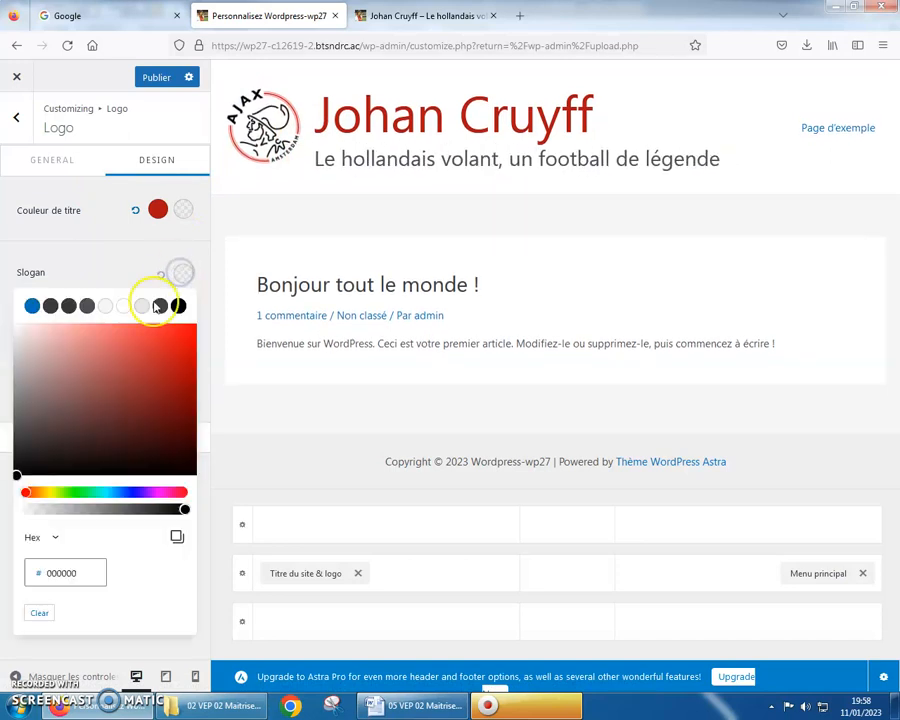
left_click(135, 492)
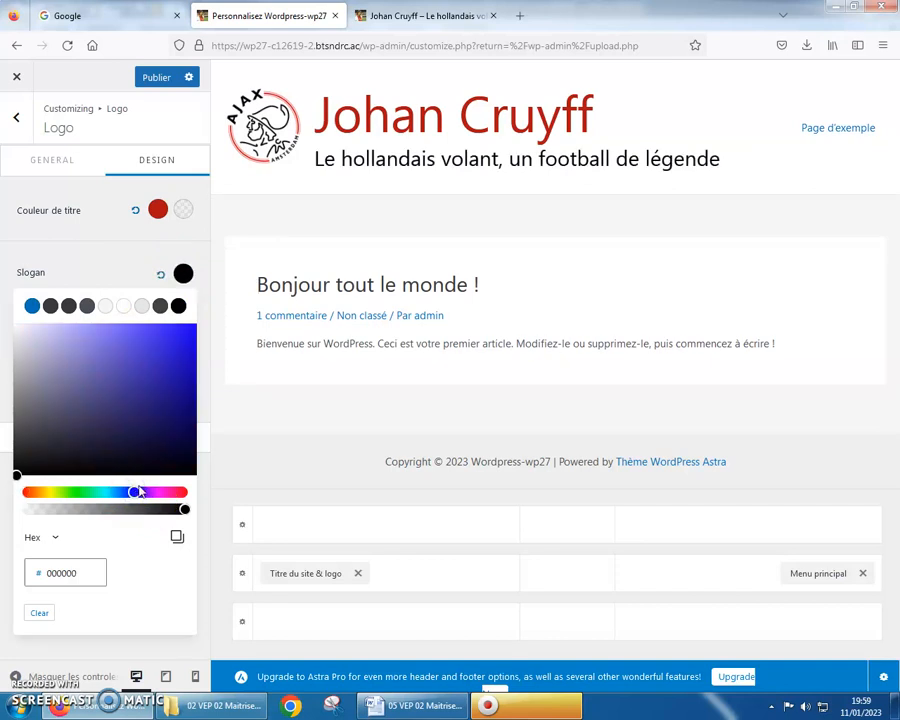
left_click(185, 390)
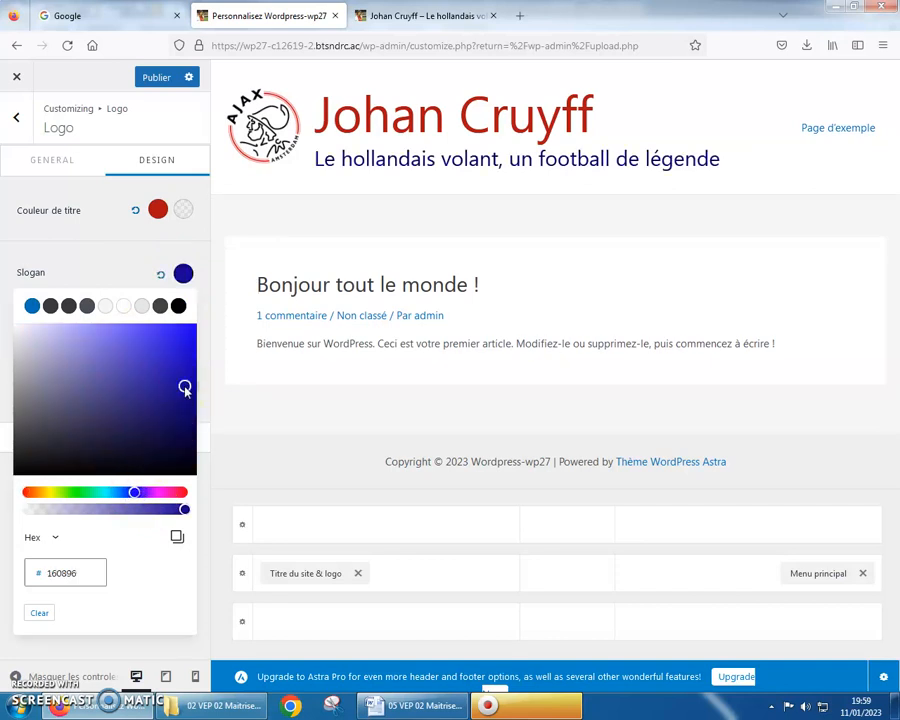
left_click(94, 250)
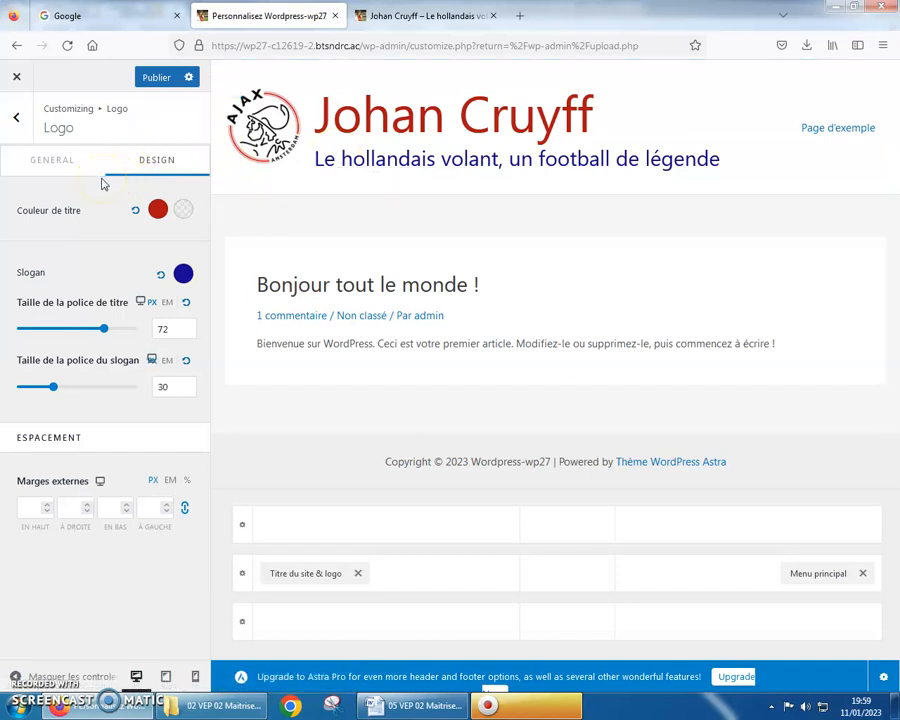
Step: Go back to the customizer's main list, open the global colour settings and inspect the first colour of the global palette
left_click(52, 163)
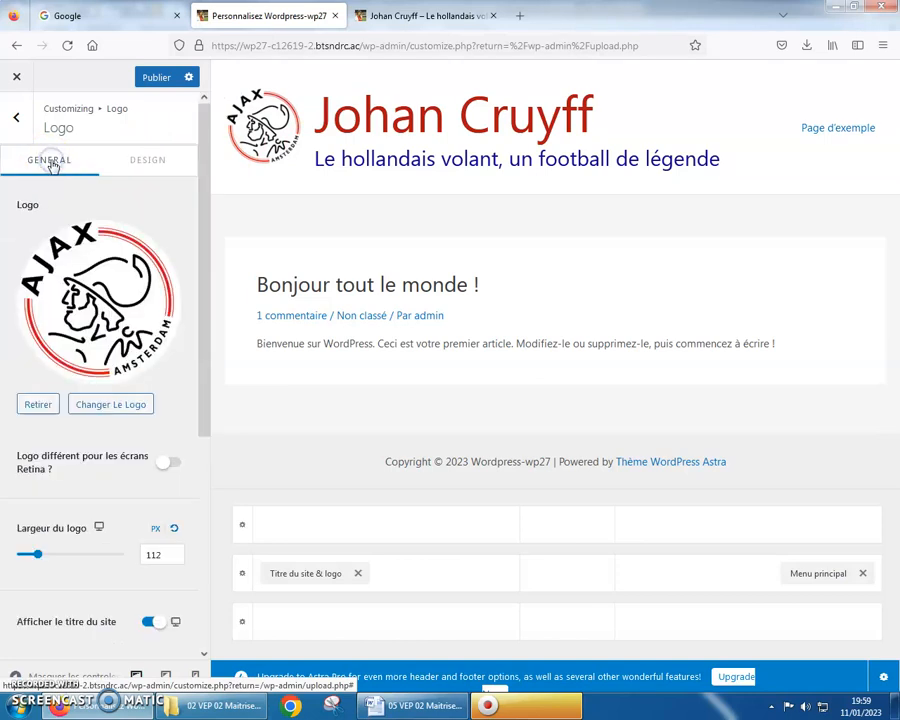
left_click(16, 119)
left_click(17, 120)
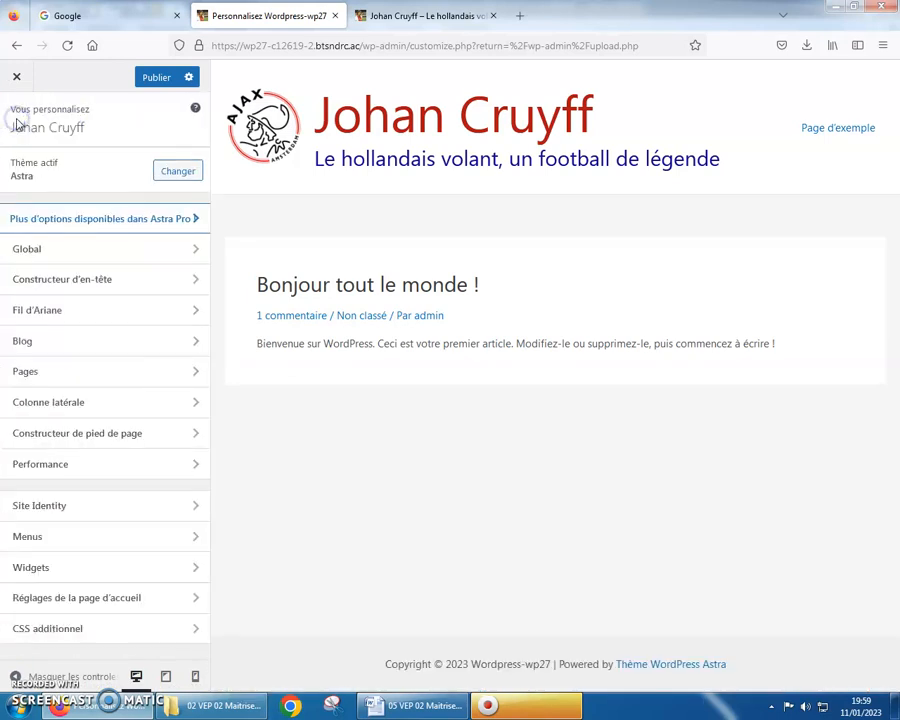
left_click(49, 250)
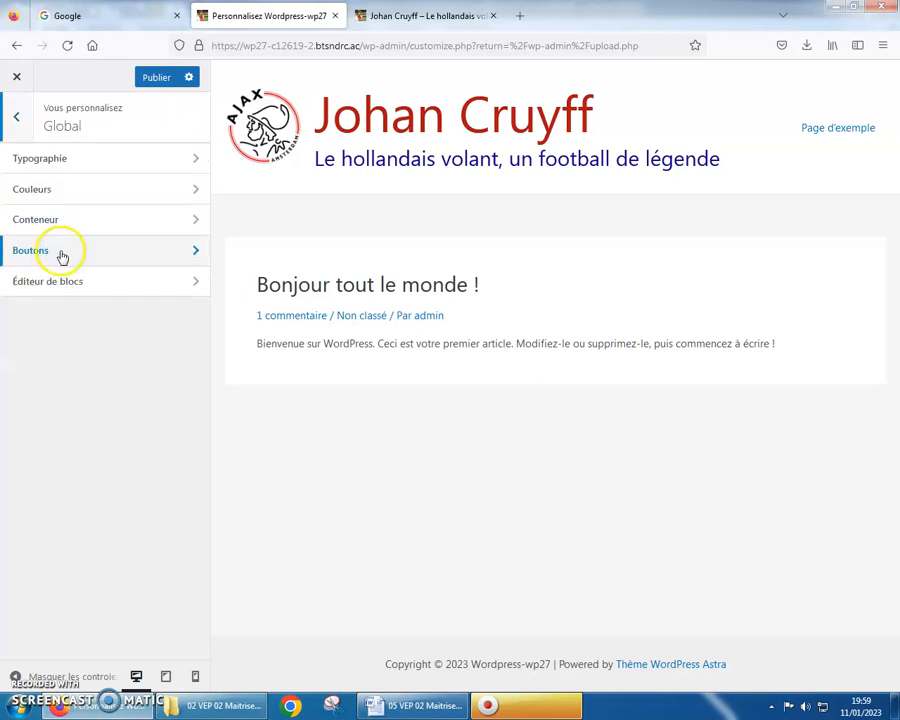
left_click(62, 188)
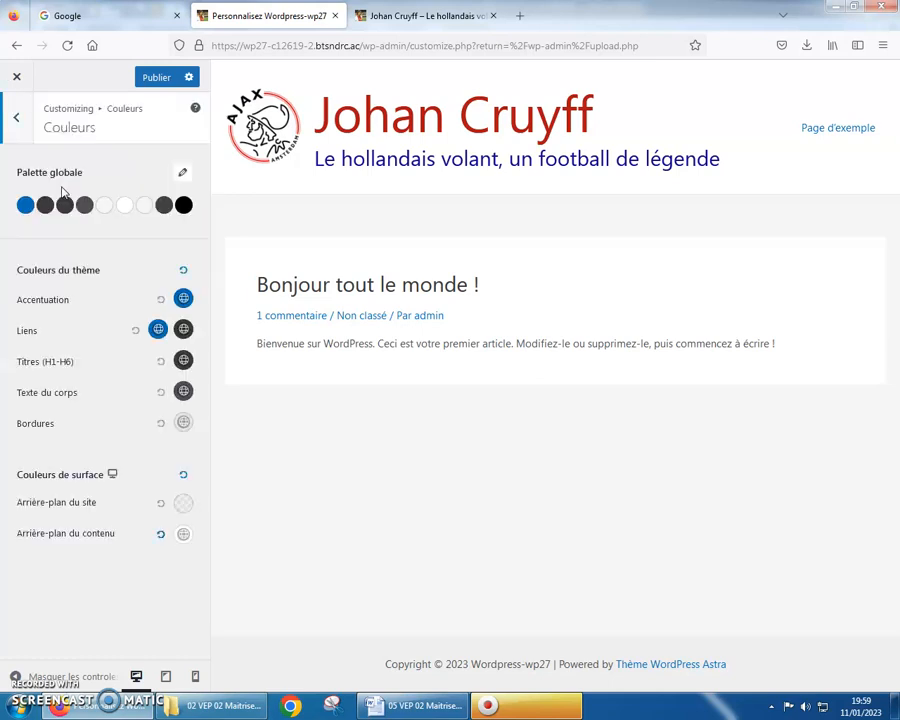
left_click(25, 205)
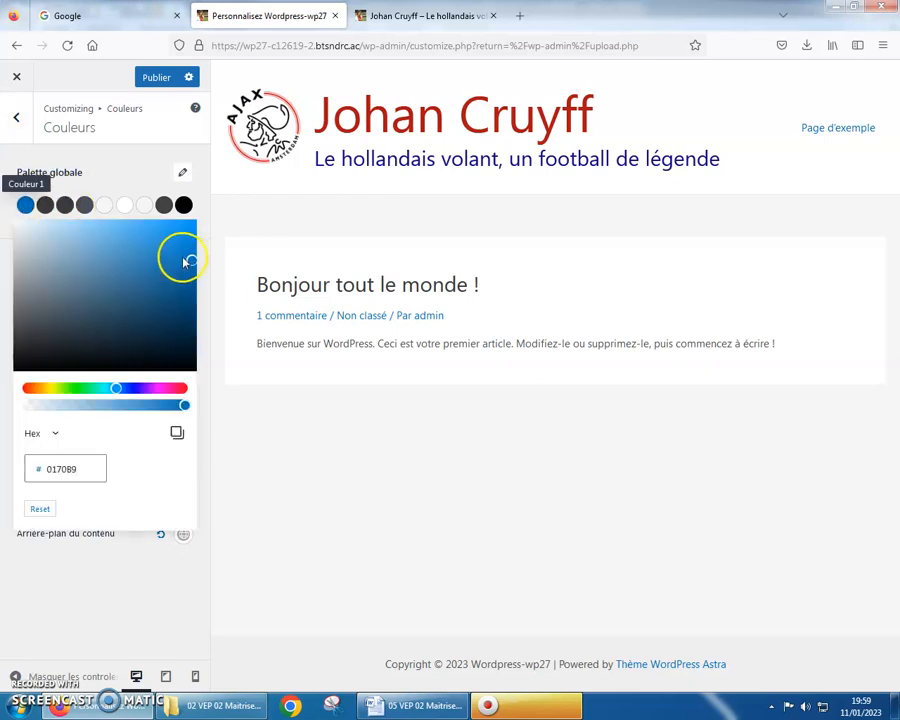
left_click(134, 572)
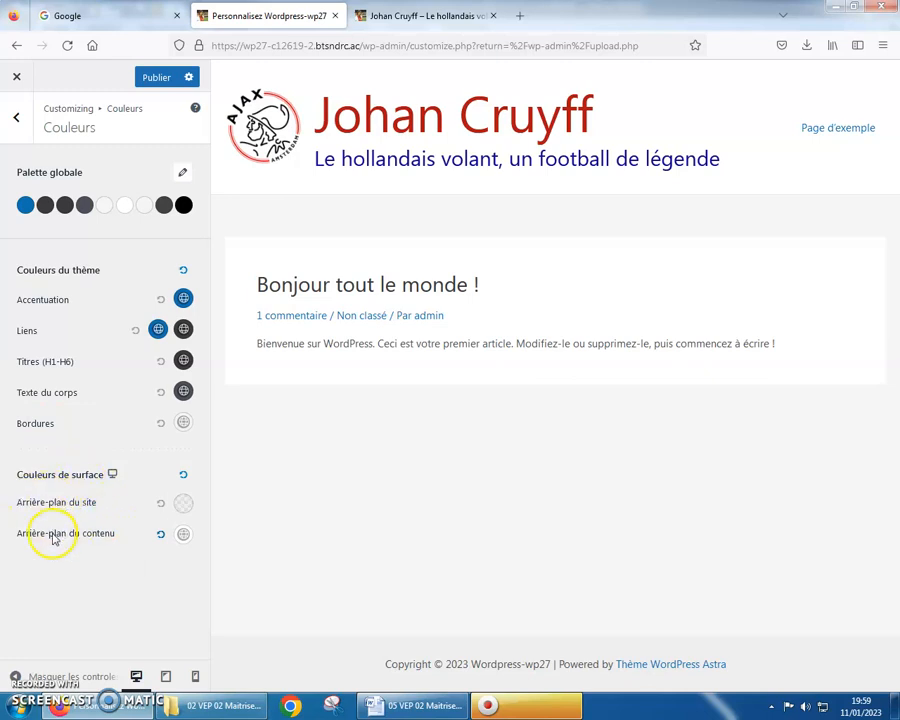
Step: Set the site background surface colour to a bright red
left_click(183, 504)
left_click(170, 625)
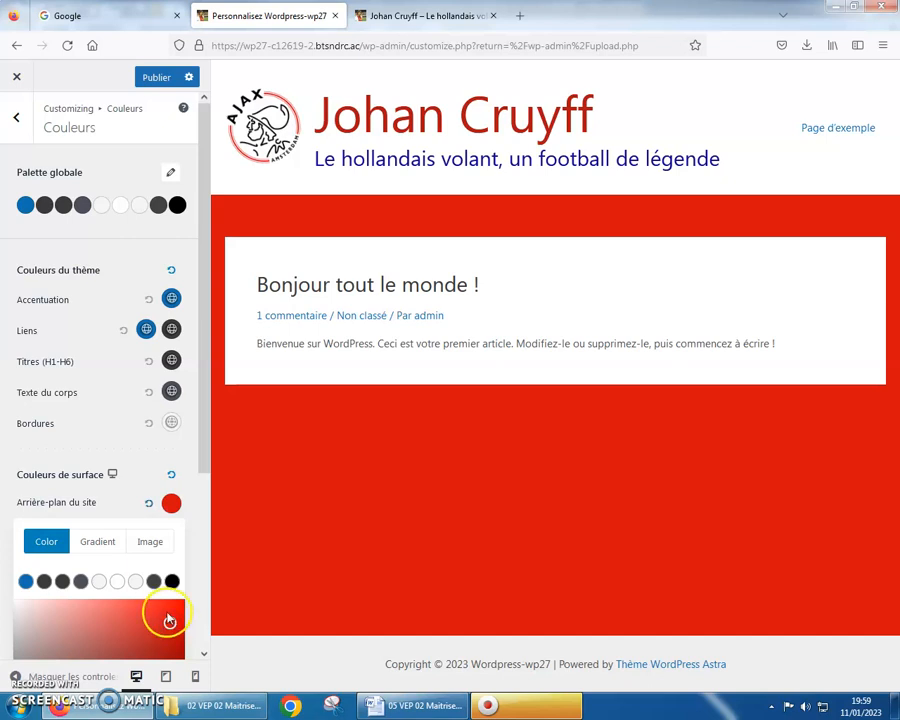
left_click(171, 474)
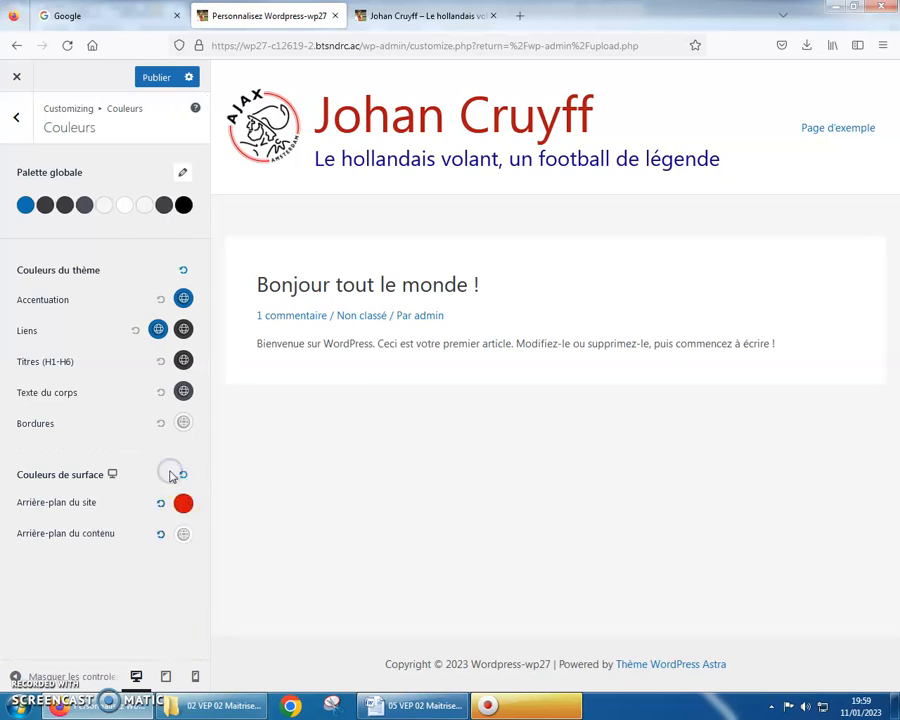
Step: Try a bright red as the content background colour, then reset that colour to its default
left_click(183, 535)
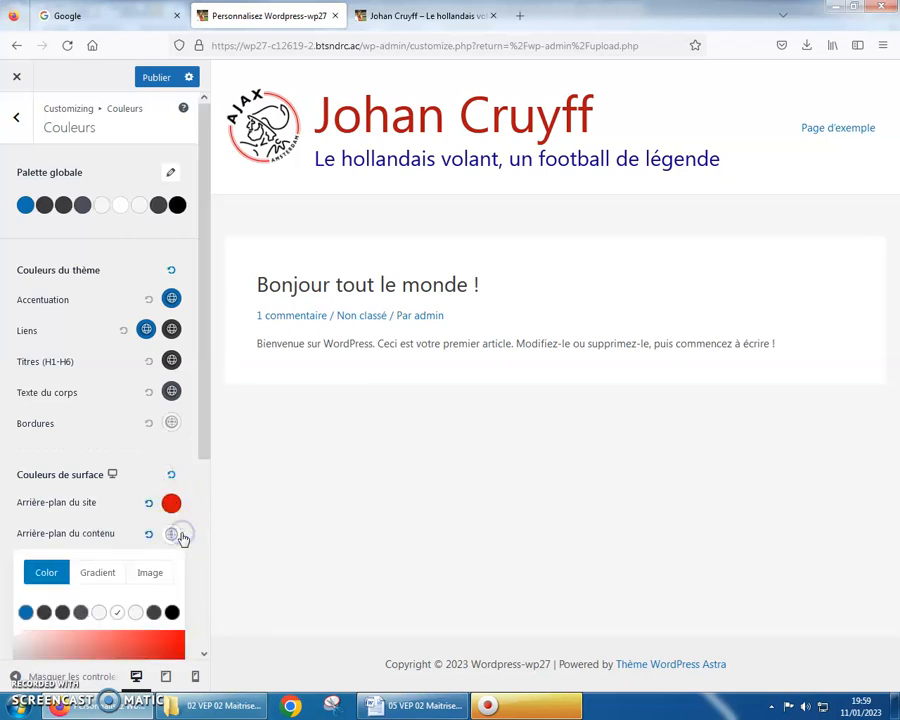
left_click(160, 644)
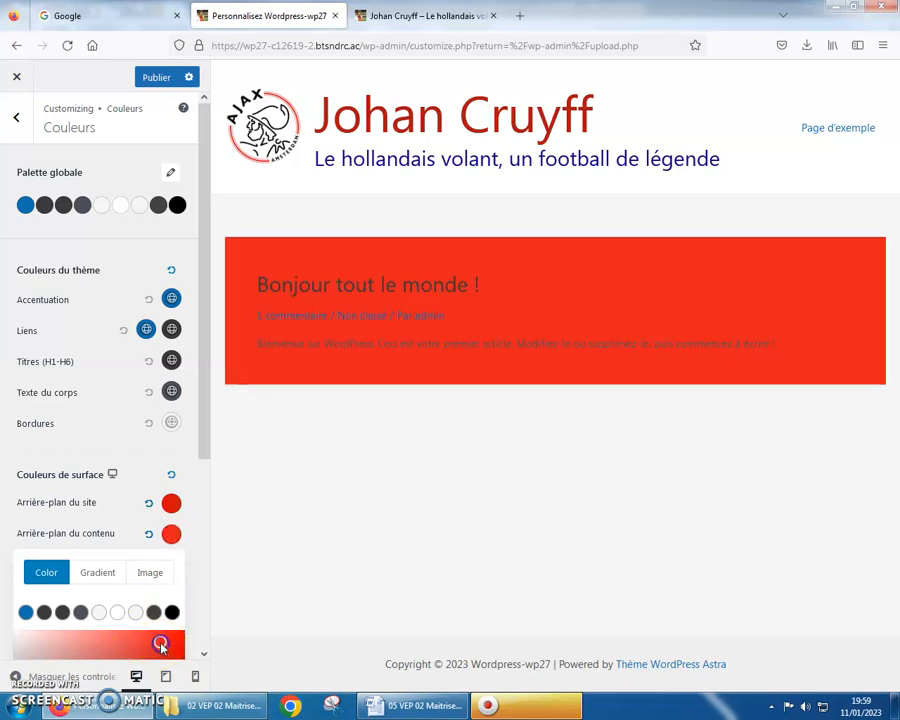
left_click(148, 534)
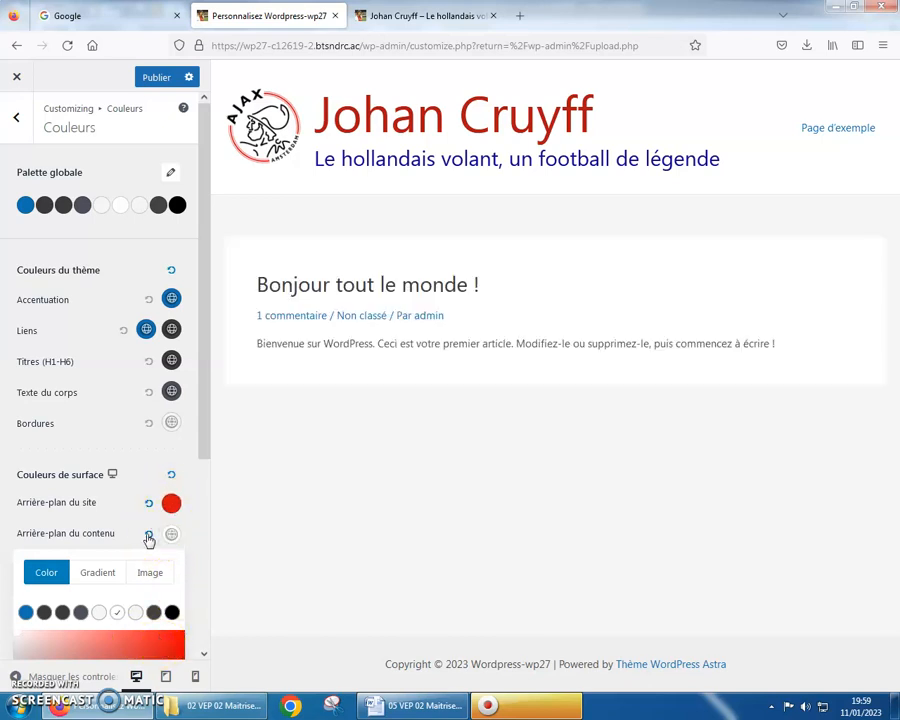